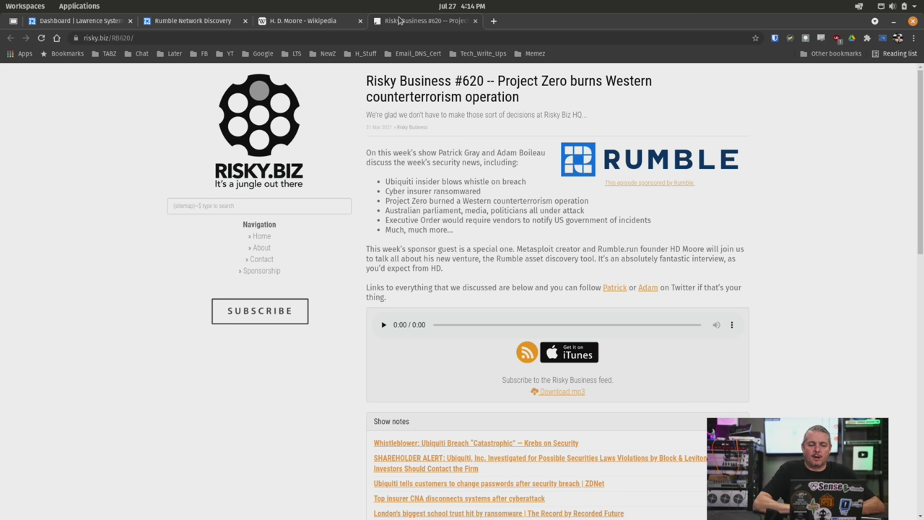
# - Switch to the H. D. Moore Wikipedia article tab
pyautogui.click(314, 19)
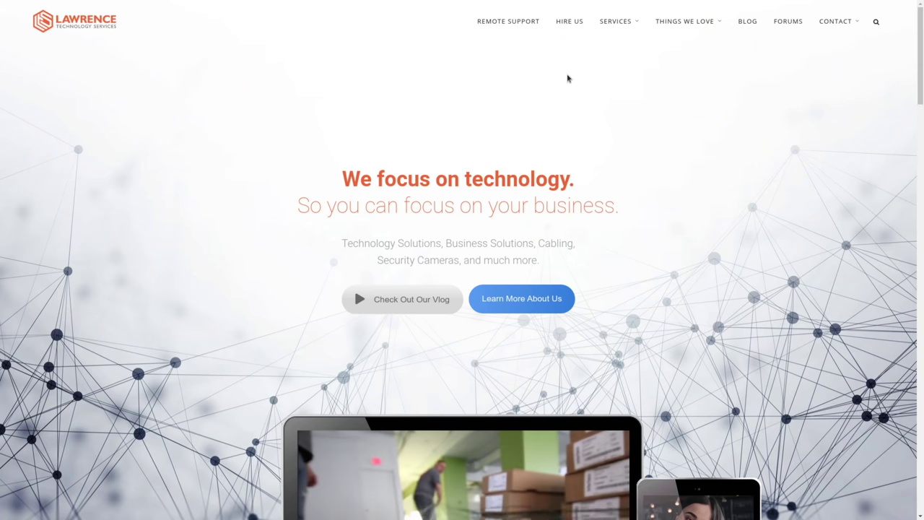
# - Open the Lawrence Systems Hire Us page and scroll down to its contact form
pyautogui.click(571, 21)
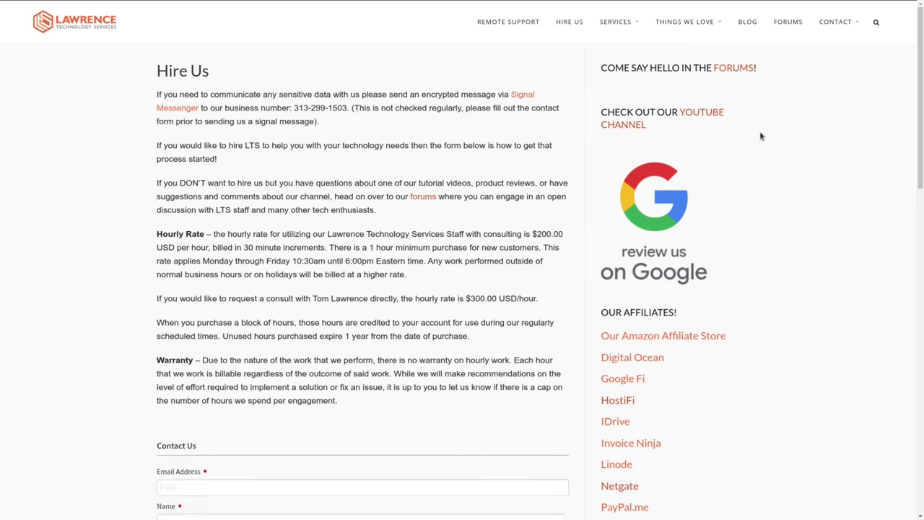
pyautogui.scroll(-5, 420, 203)
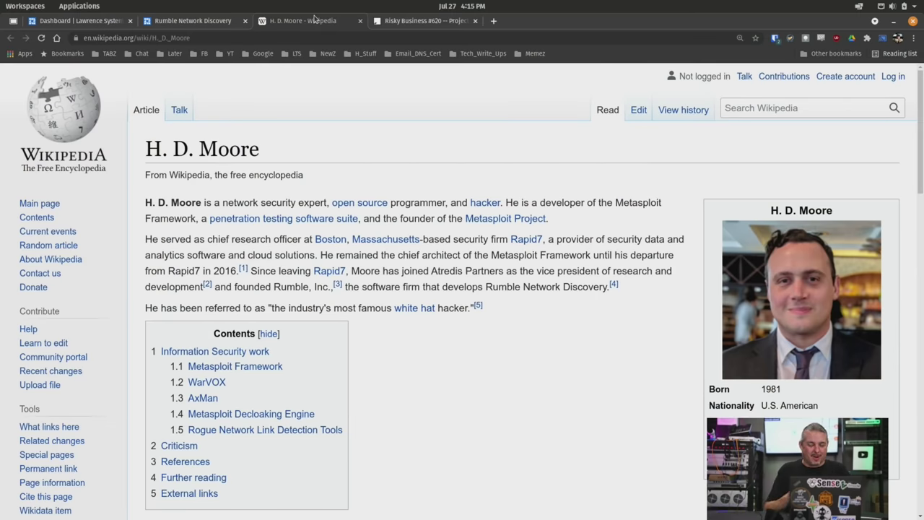
# - Browse the Rumble product homepage and open its Product menu
pyautogui.click(219, 22)
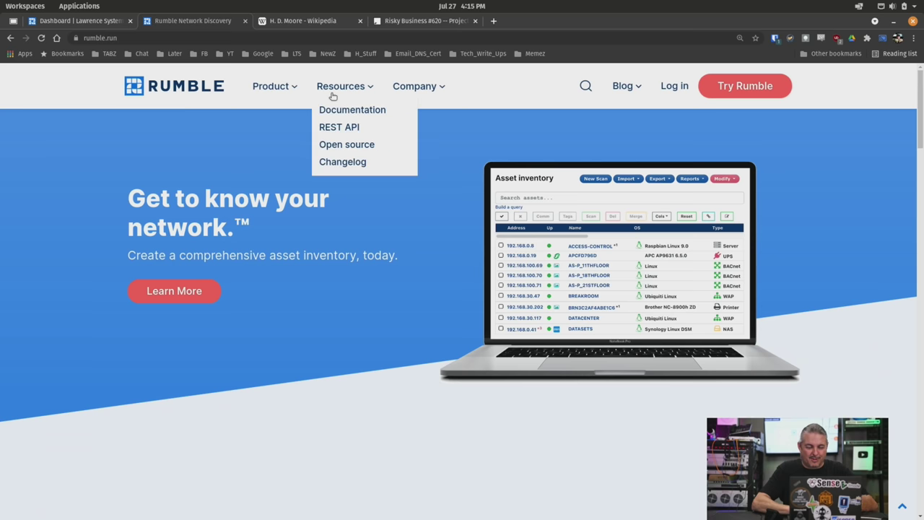
pyautogui.scroll(-2, 391, 224)
pyautogui.scroll(-6, 391, 226)
pyautogui.scroll(4, 392, 226)
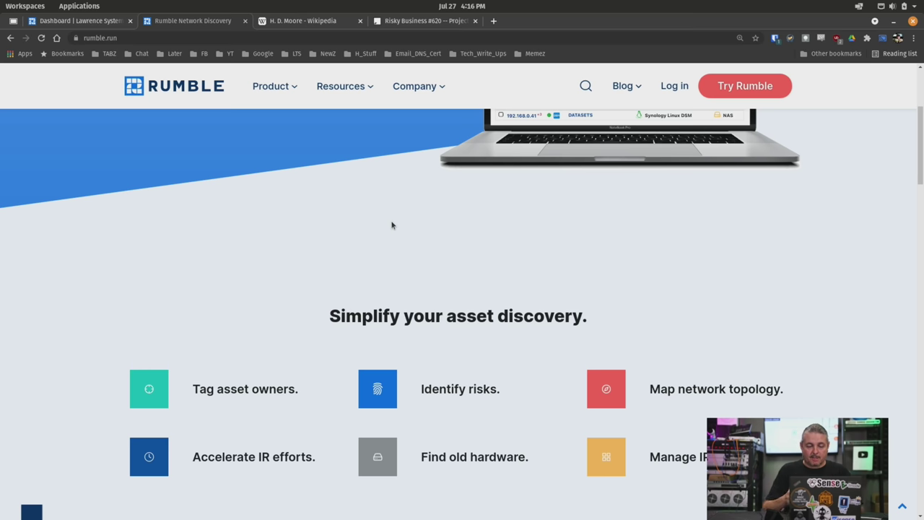
pyautogui.click(293, 91)
# - Review the Starter, Professional and Enterprise pricing, then return to the console dashboard
pyautogui.click(281, 144)
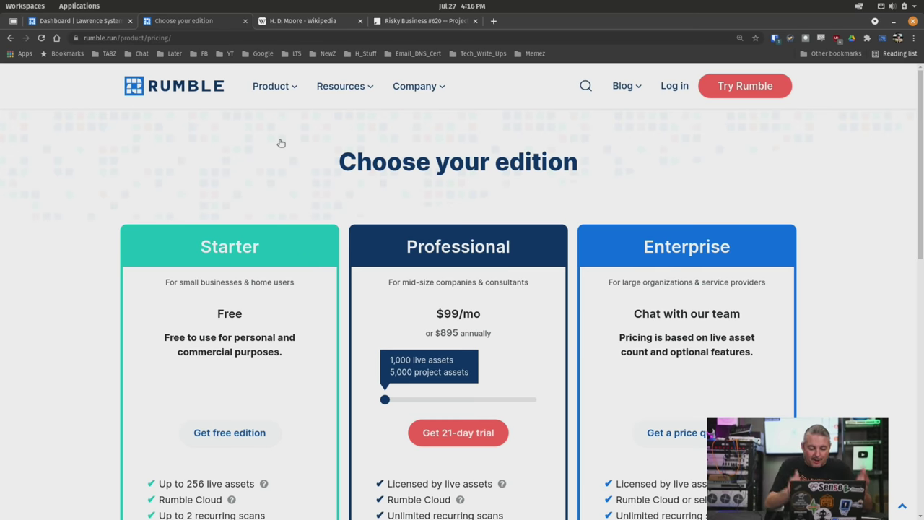
pyautogui.scroll(-2, 281, 143)
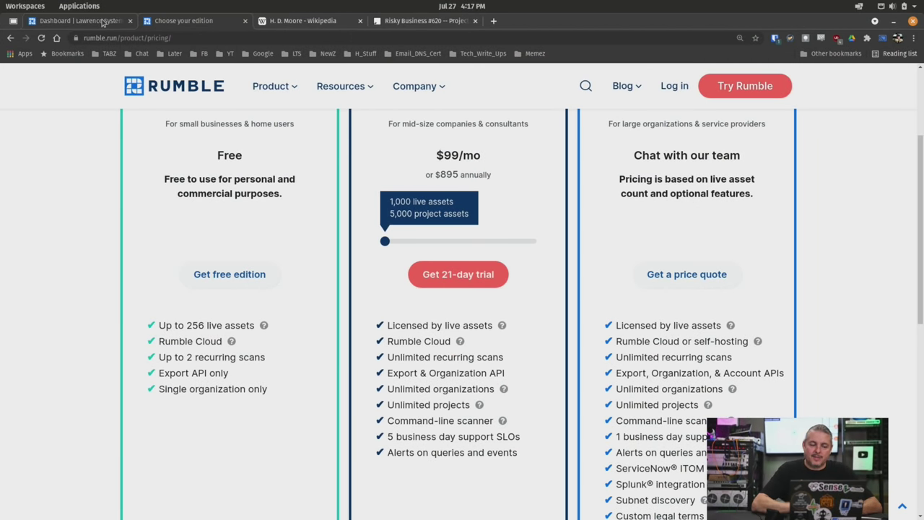
pyautogui.click(103, 22)
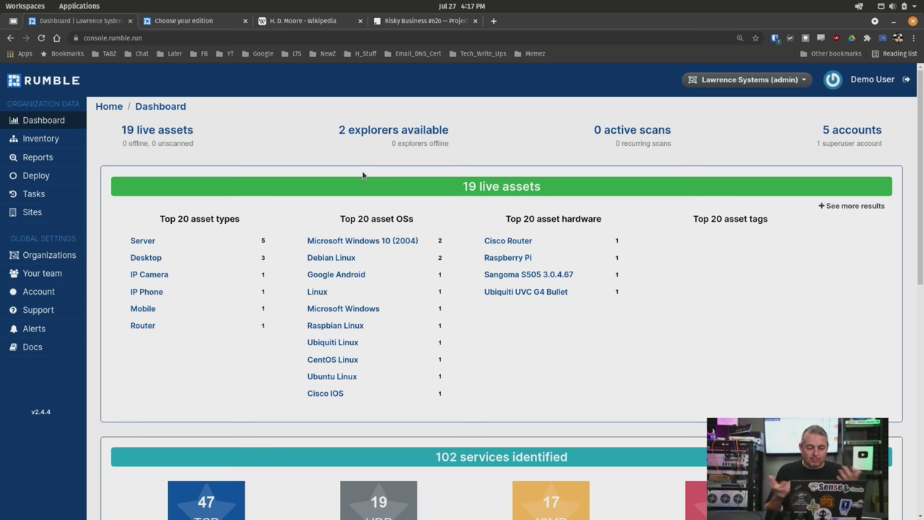
# - Scroll through the dashboard's asset and service tables
pyautogui.scroll(-3, 749, 373)
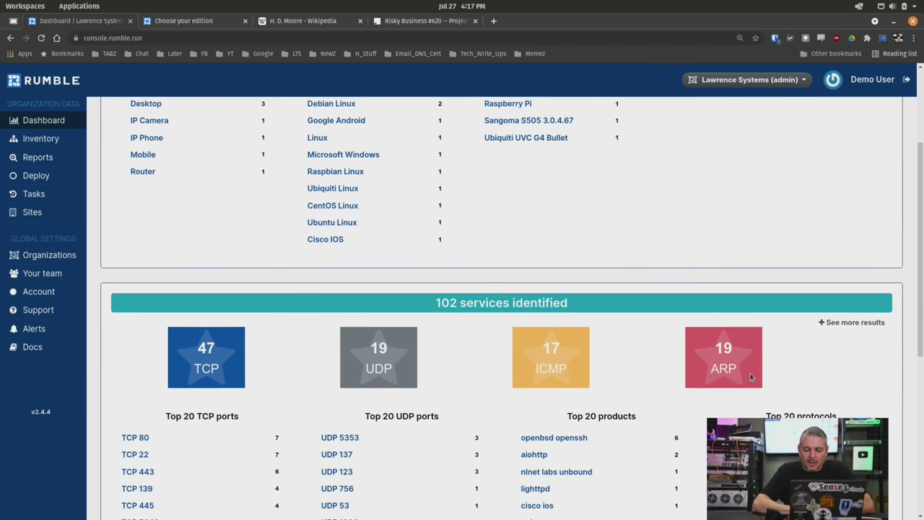
pyautogui.scroll(3, 749, 373)
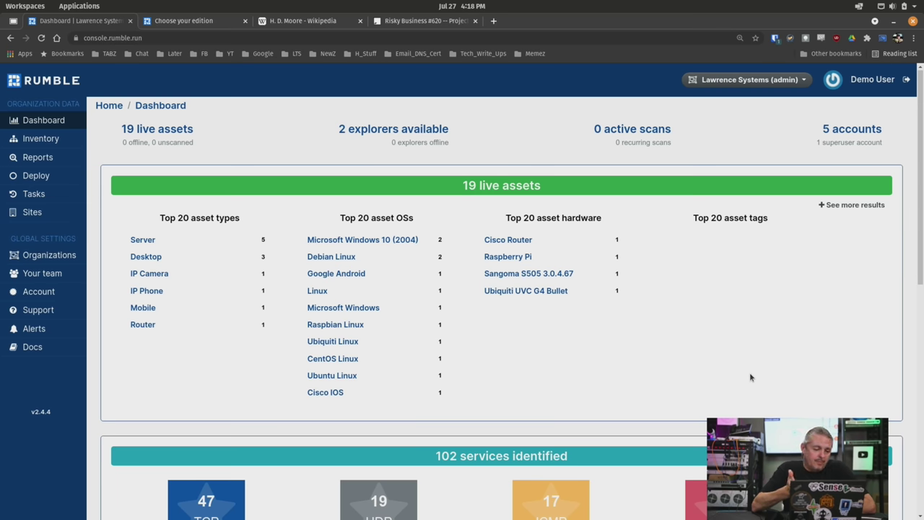
pyautogui.scroll(-5, 750, 376)
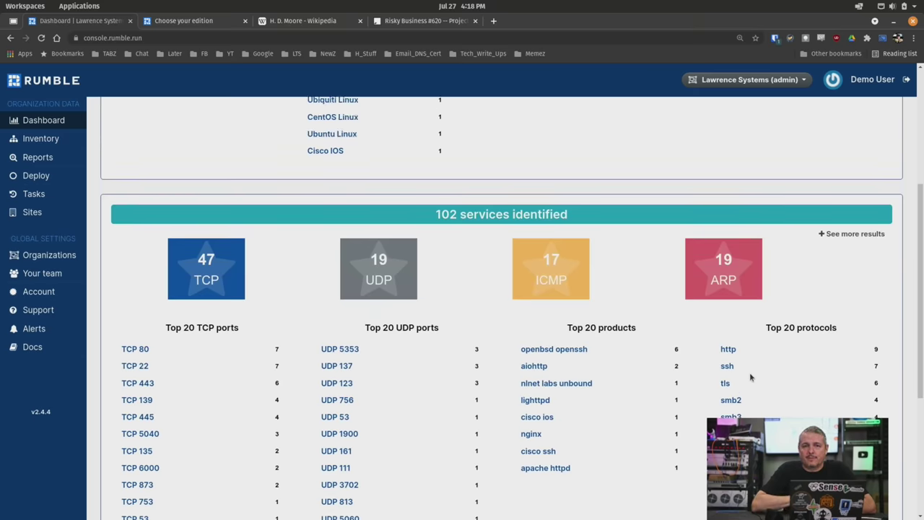
pyautogui.scroll(-5, 749, 376)
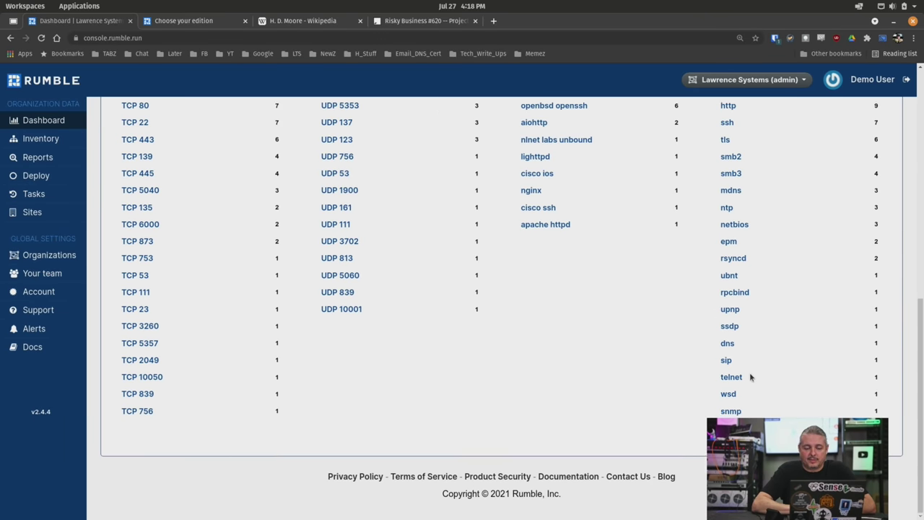
pyautogui.scroll(2, 749, 376)
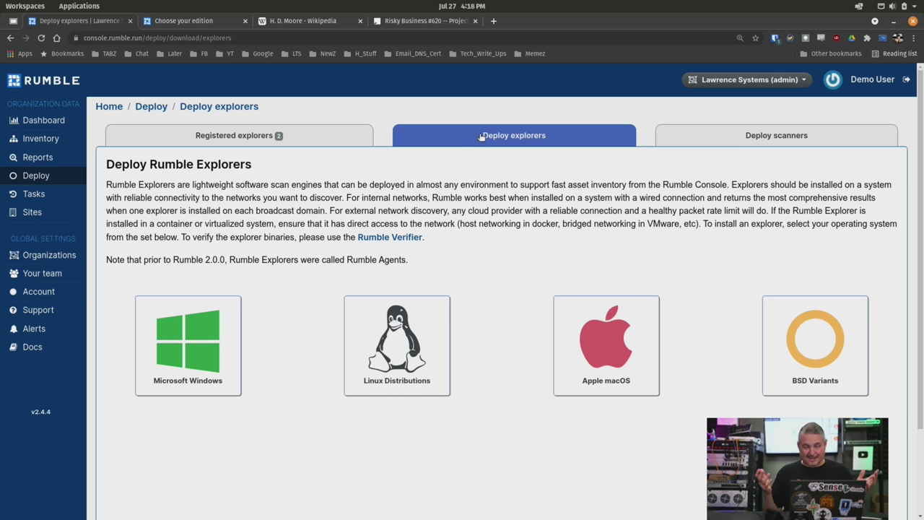
# - Review the BSD explorer install instructions, close them, and open the organization switcher
pyautogui.click(825, 338)
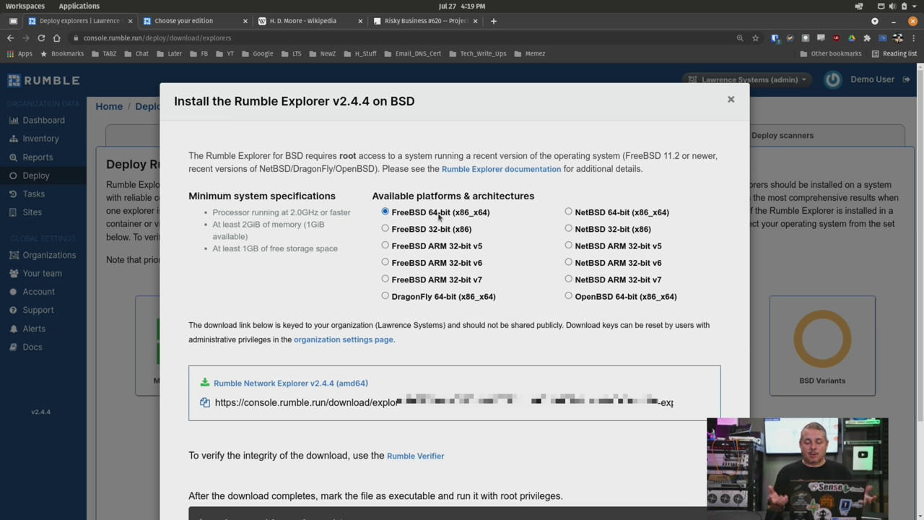
pyautogui.click(731, 99)
pyautogui.click(748, 85)
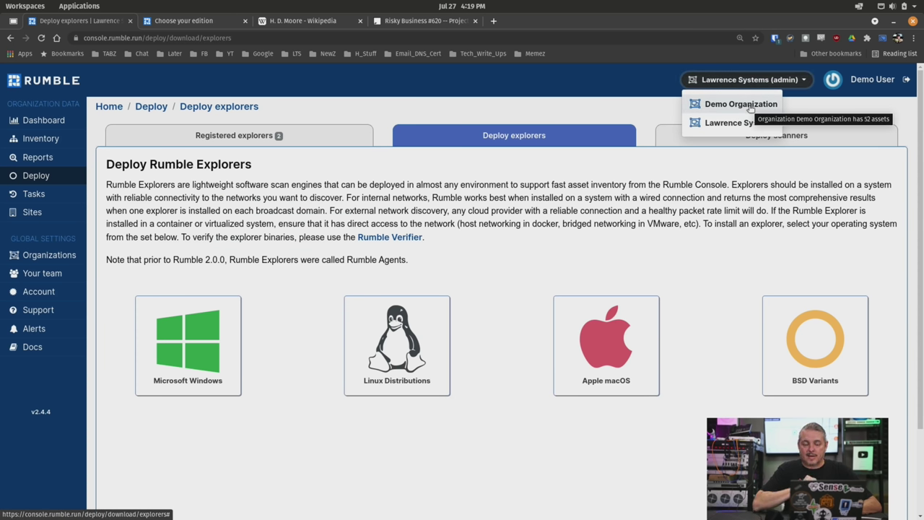
# - Switch to Demo Organization and review its dashboard of 52 live assets
pyautogui.click(741, 105)
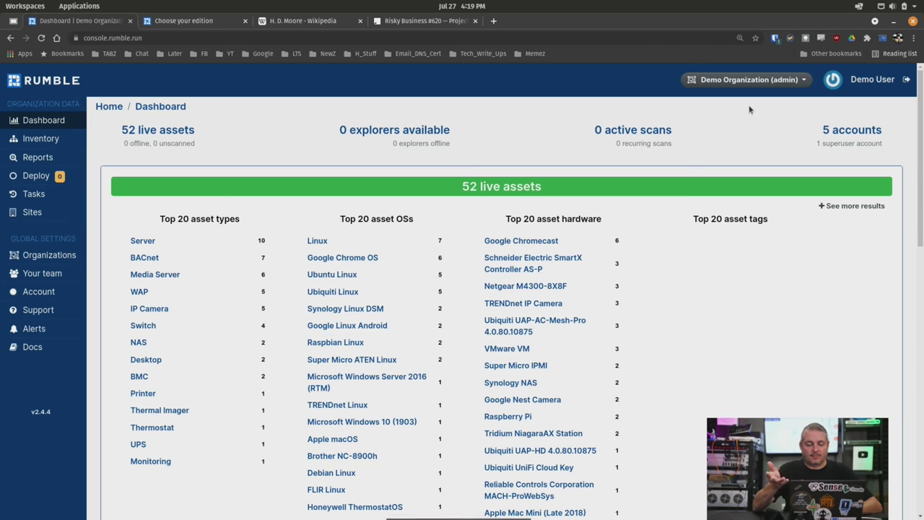
pyautogui.scroll(-4, 749, 110)
pyautogui.scroll(-7, 749, 110)
pyautogui.scroll(10, 749, 110)
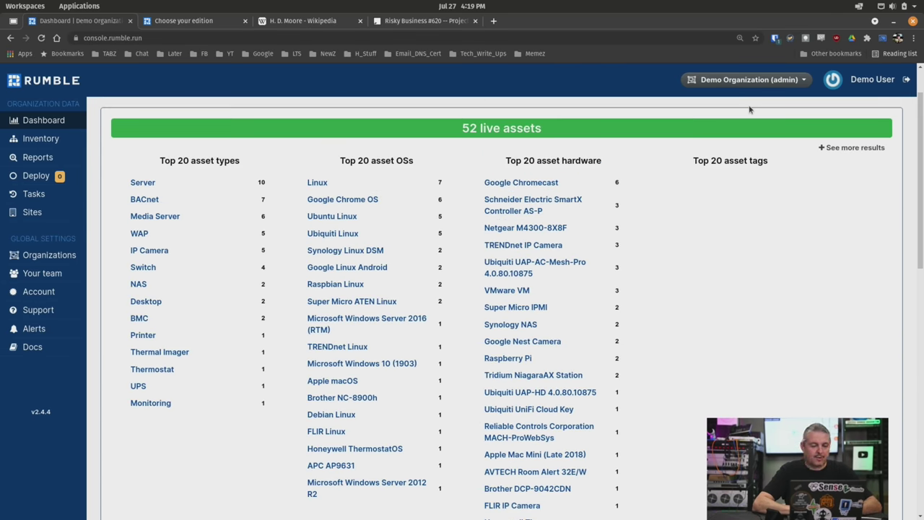
pyautogui.moveTo(749, 109); pyautogui.dragTo(175, 160)
# - Try deploying explorers for Demo Organization, then open its asset inventory instead
pyautogui.click(36, 176)
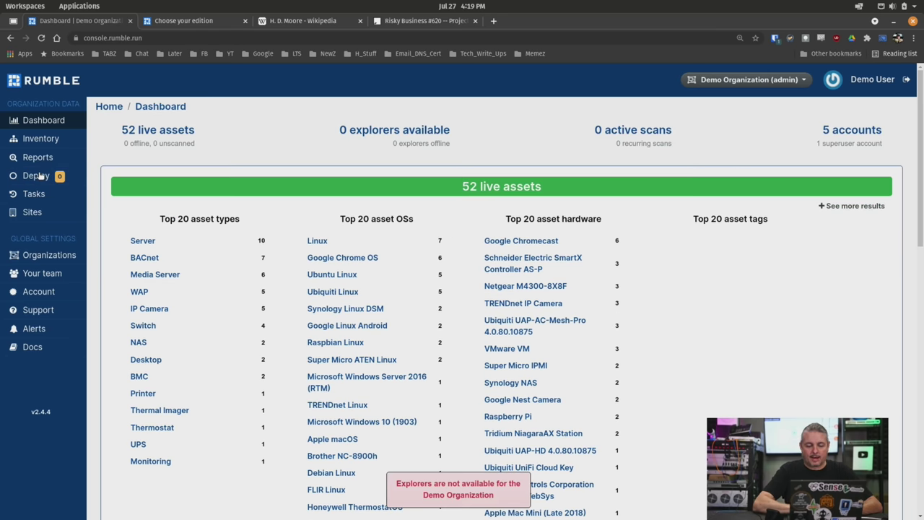
pyautogui.scroll(-4, 399, 264)
pyautogui.scroll(4, 401, 263)
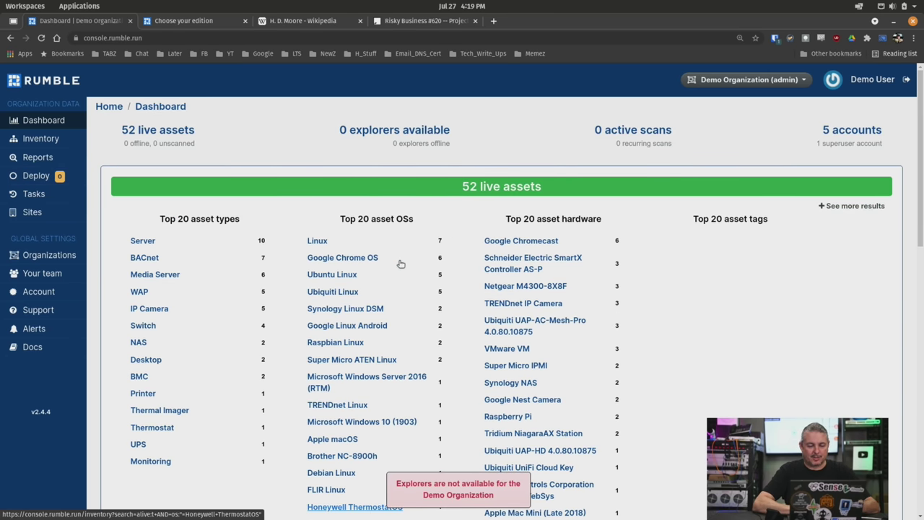
pyautogui.click(37, 178)
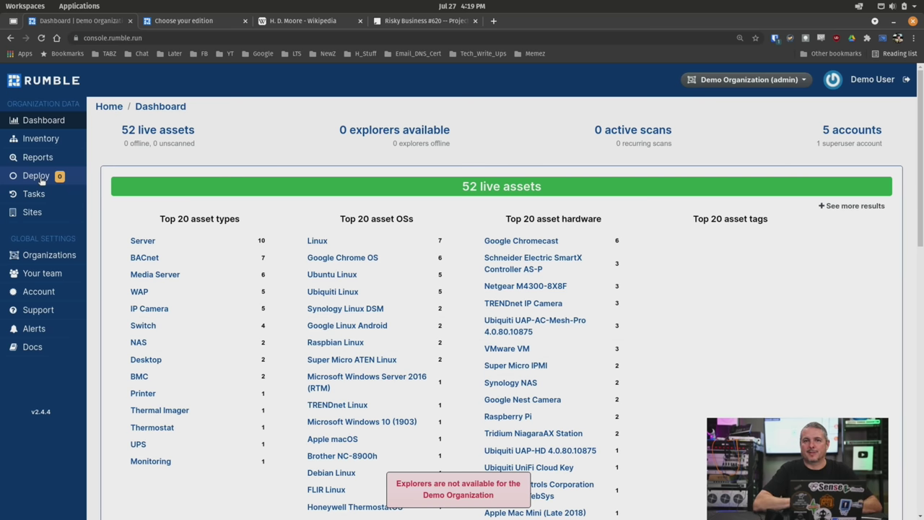
pyautogui.click(62, 145)
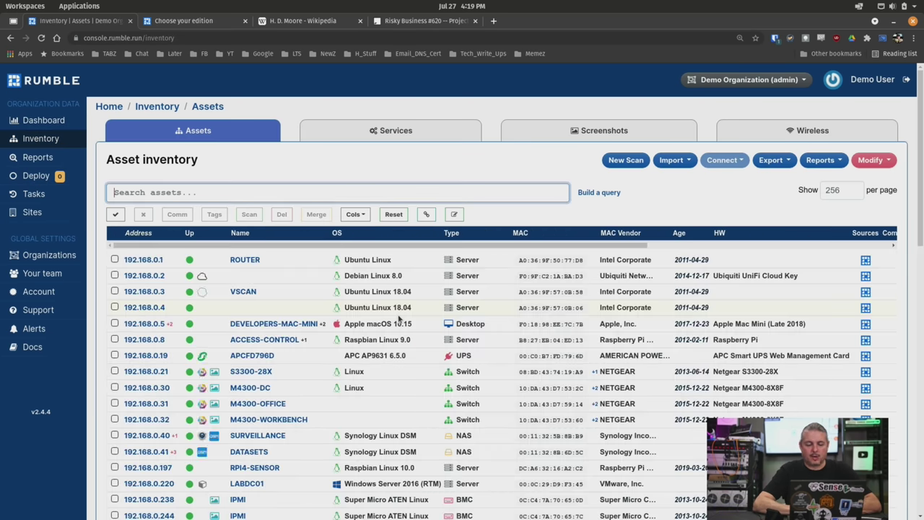
# - Browse the 29 web-service screenshots captured for the assets
pyautogui.scroll(-7, 397, 318)
pyautogui.scroll(10, 397, 318)
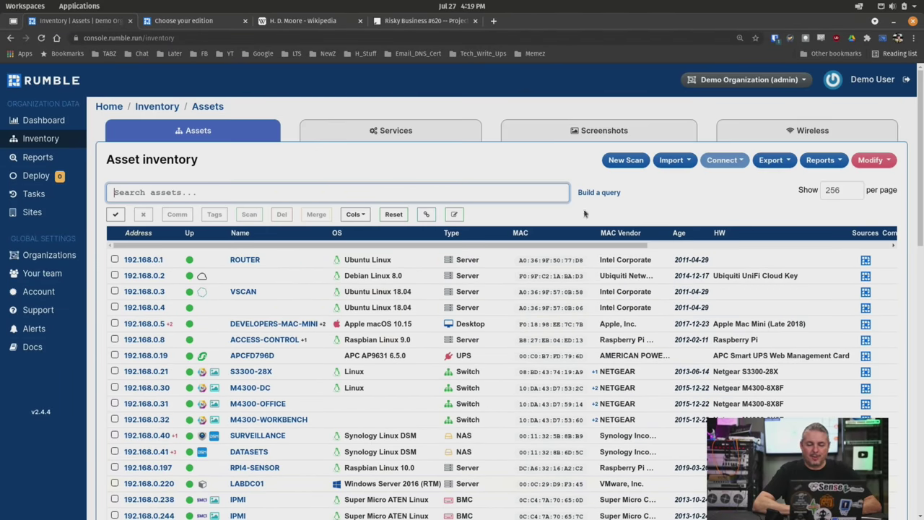
pyautogui.click(597, 131)
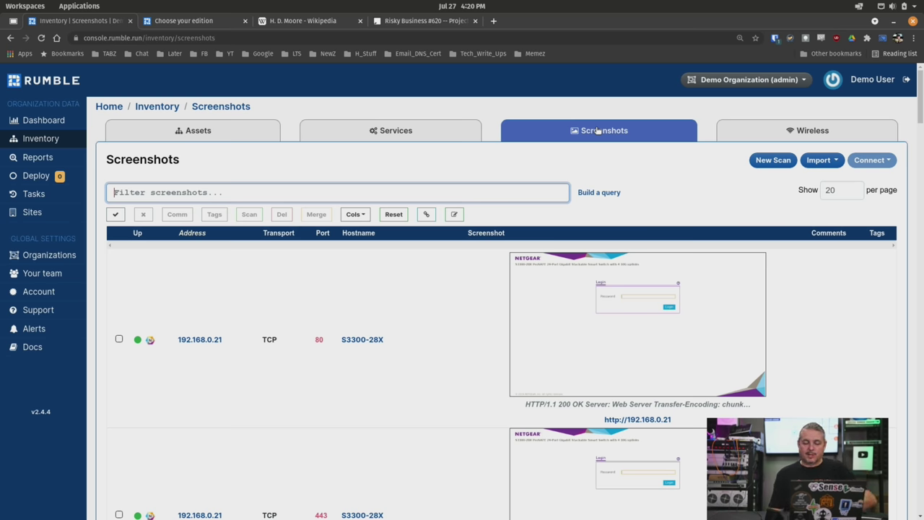
pyautogui.scroll(-9, 598, 134)
pyautogui.scroll(-20, 598, 141)
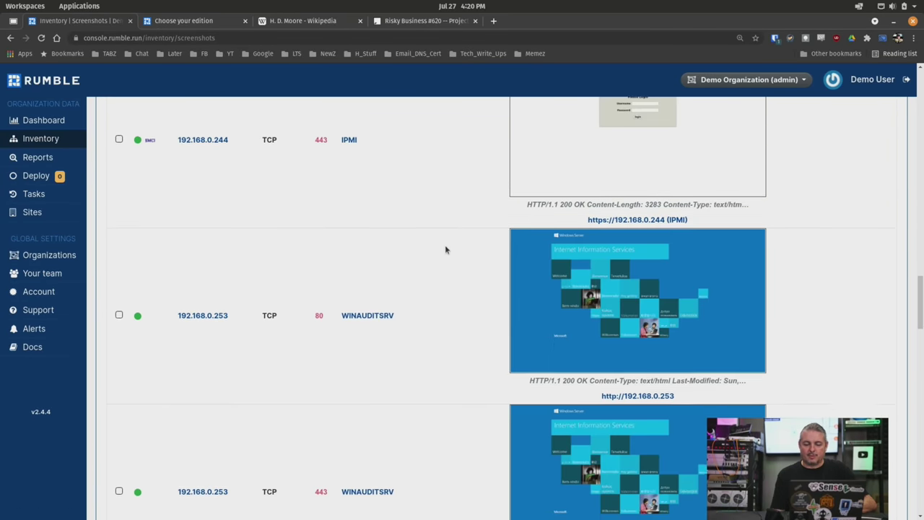
pyautogui.scroll(-2, 445, 250)
pyautogui.scroll(-3, 445, 250)
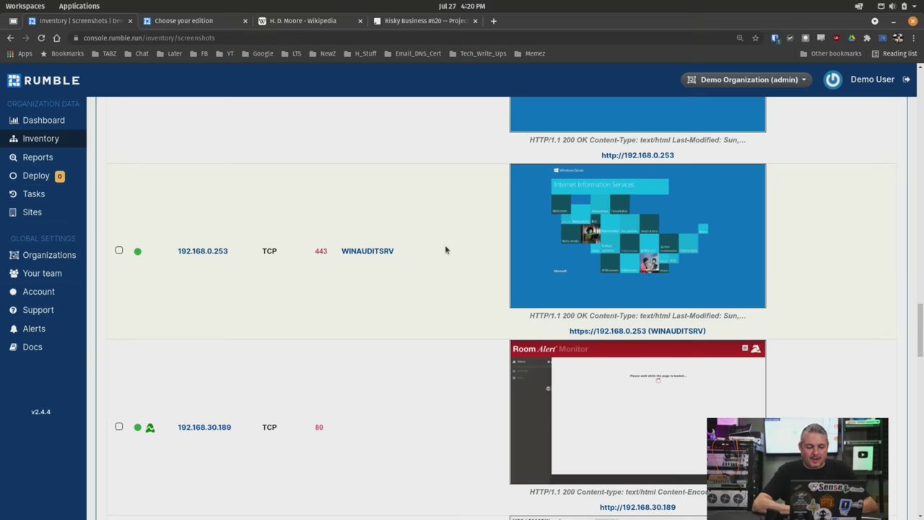
pyautogui.scroll(-1, 445, 249)
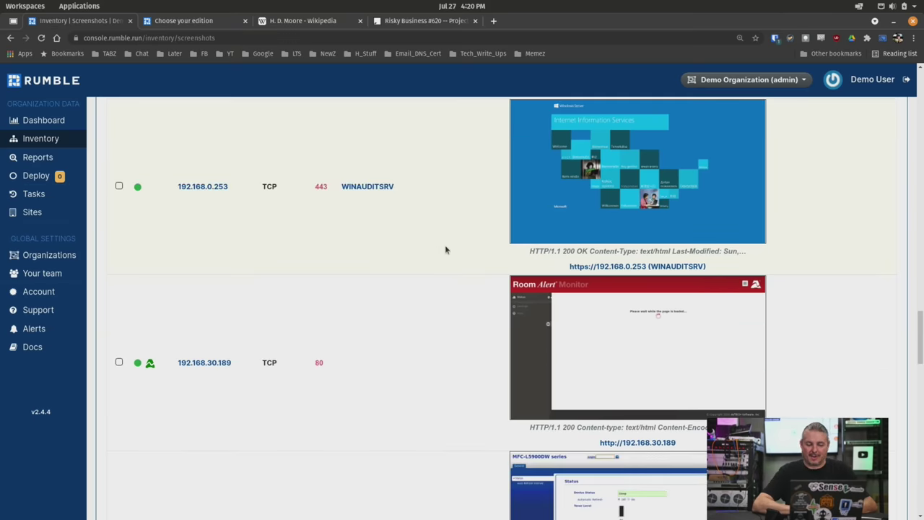
pyautogui.scroll(-7, 744, 232)
pyautogui.scroll(-3, 745, 232)
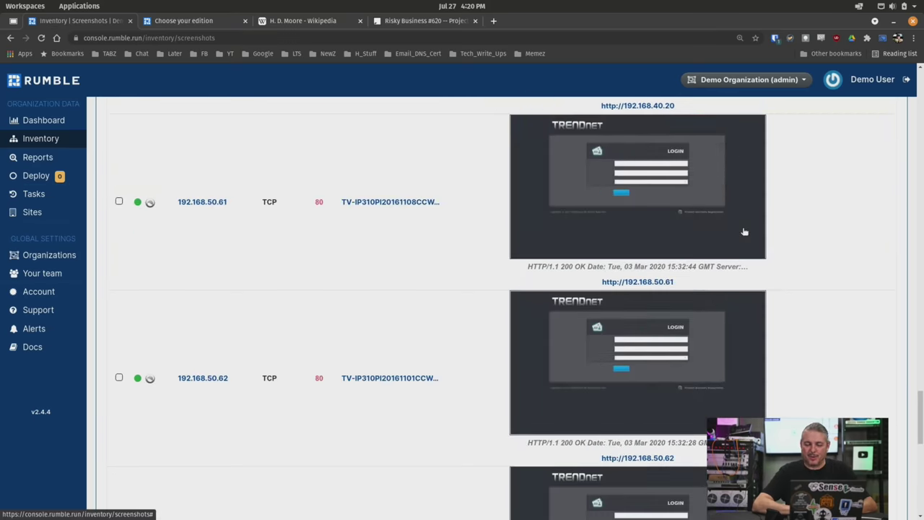
pyautogui.scroll(4, 743, 230)
pyautogui.scroll(-5, 742, 227)
pyautogui.scroll(-8, 742, 227)
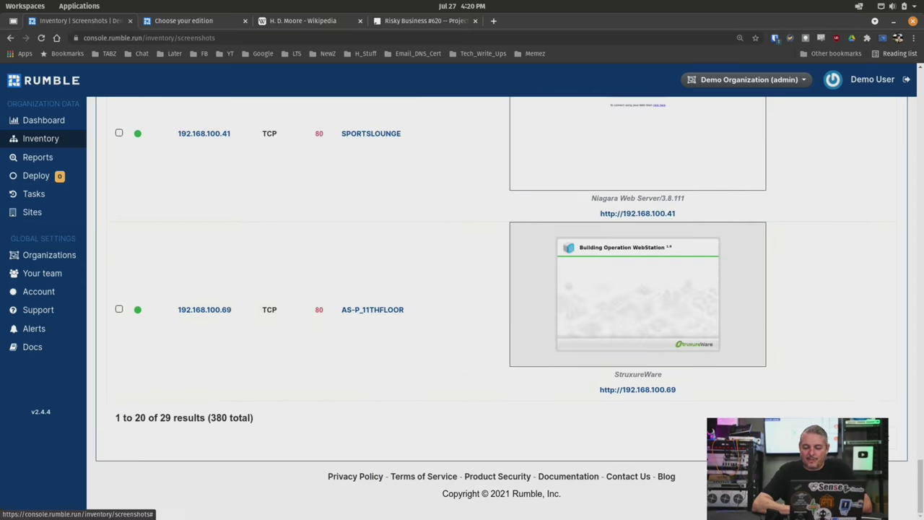
# - Go to the next page of screenshots and reload the inventory page
pyautogui.click(877, 437)
pyautogui.scroll(-5, 858, 305)
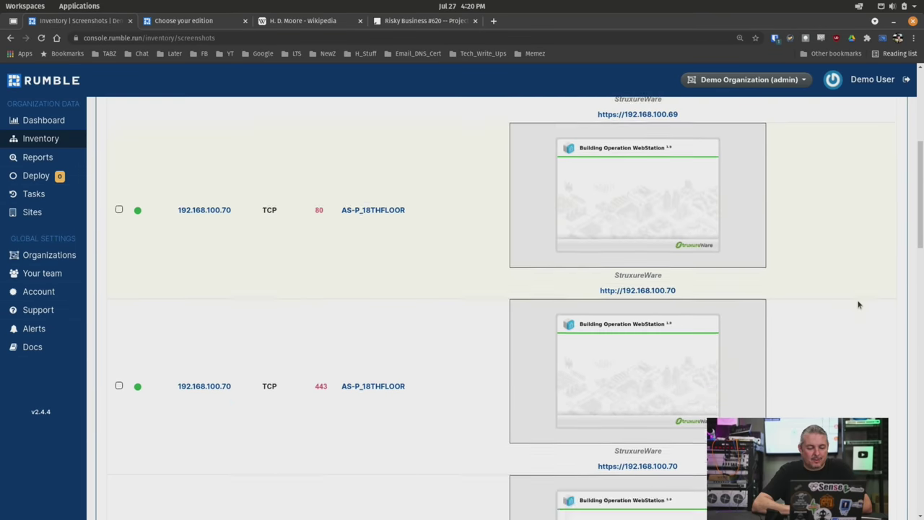
pyautogui.press('F5')
# - Open the asset list and select the S3300-28X Netgear switch at 192.168.0.21
pyautogui.click(228, 137)
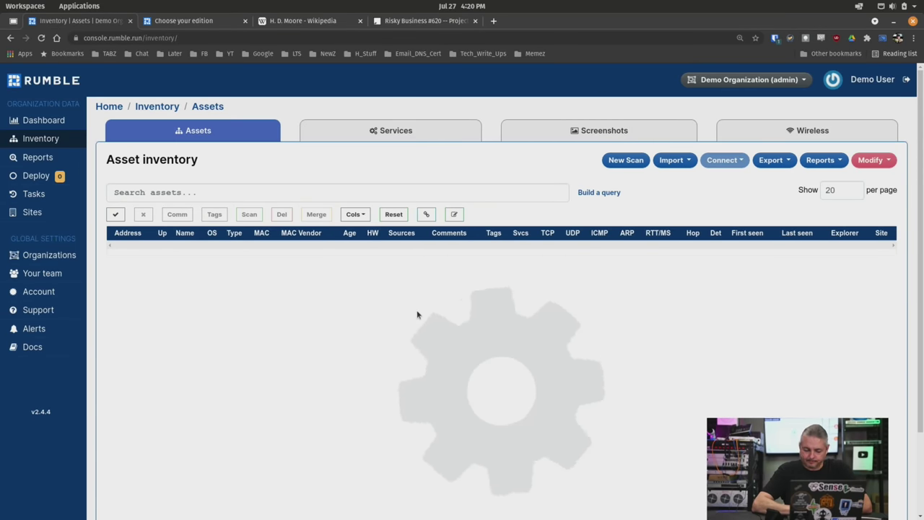
pyautogui.scroll(-3, 417, 314)
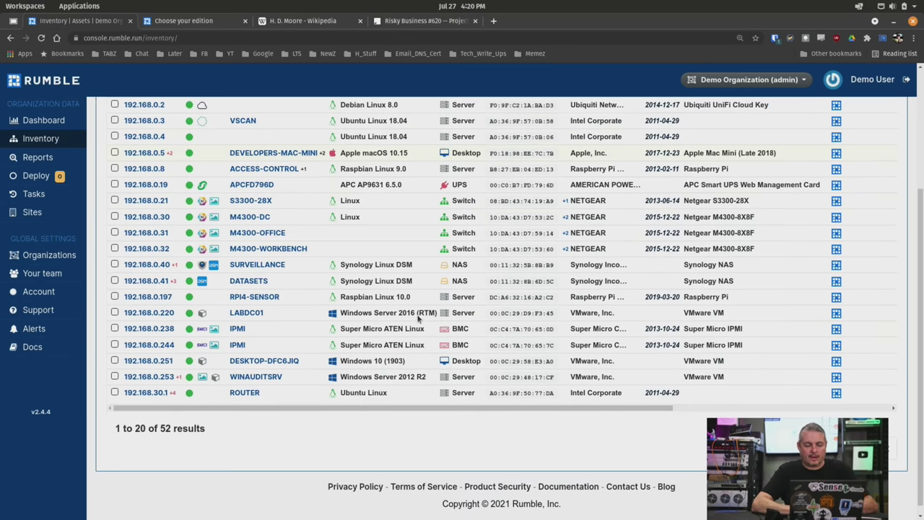
pyautogui.click(269, 202)
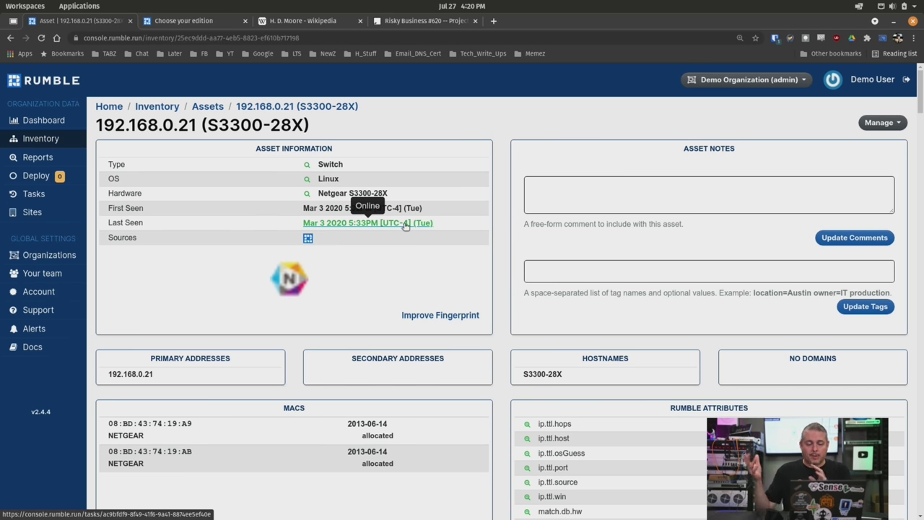
pyautogui.scroll(-7, 406, 223)
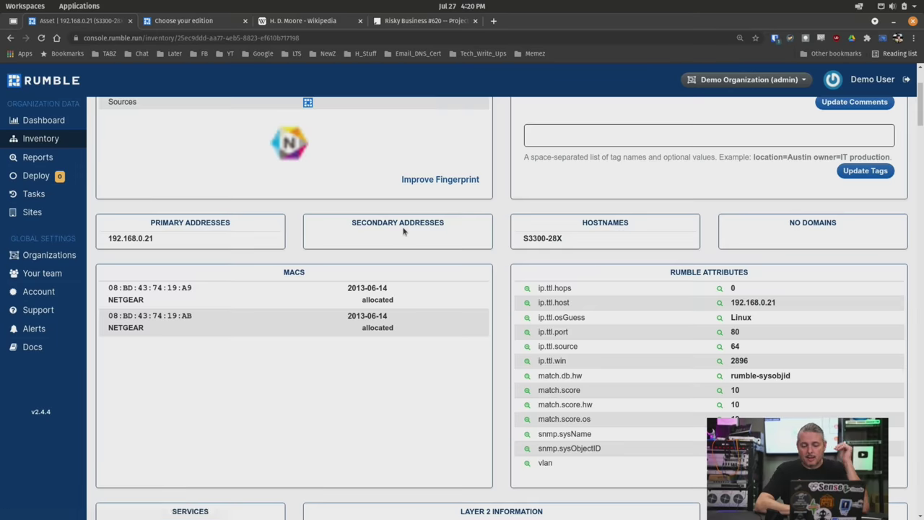
pyautogui.scroll(-1, 404, 230)
pyautogui.scroll(2, 404, 231)
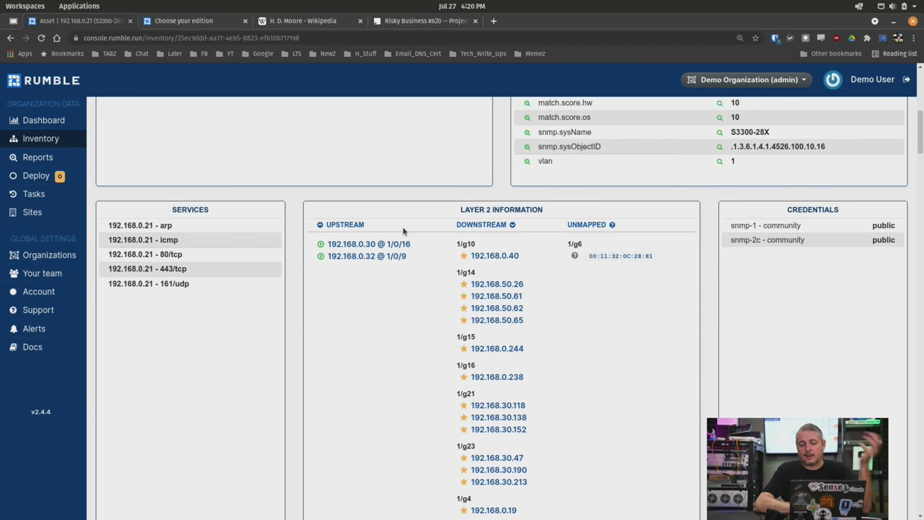
pyautogui.doubleClick(464, 210)
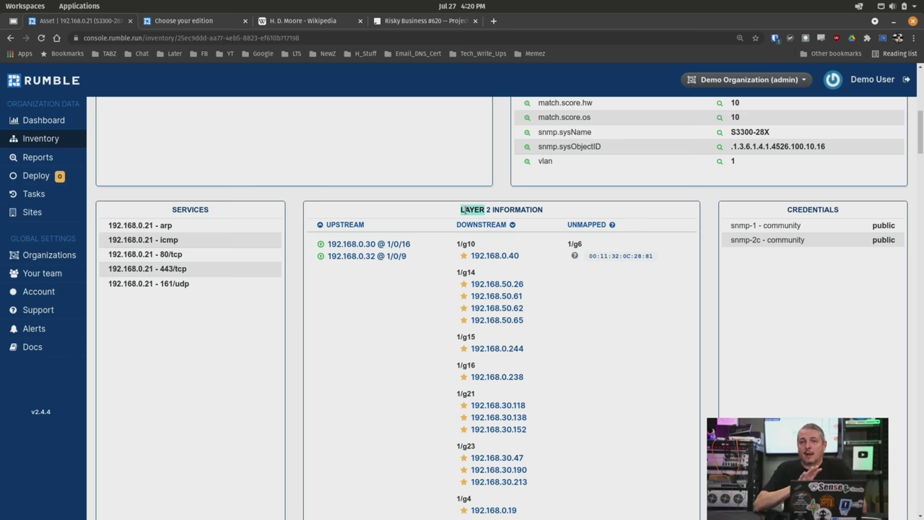
pyautogui.scroll(-1, 608, 299)
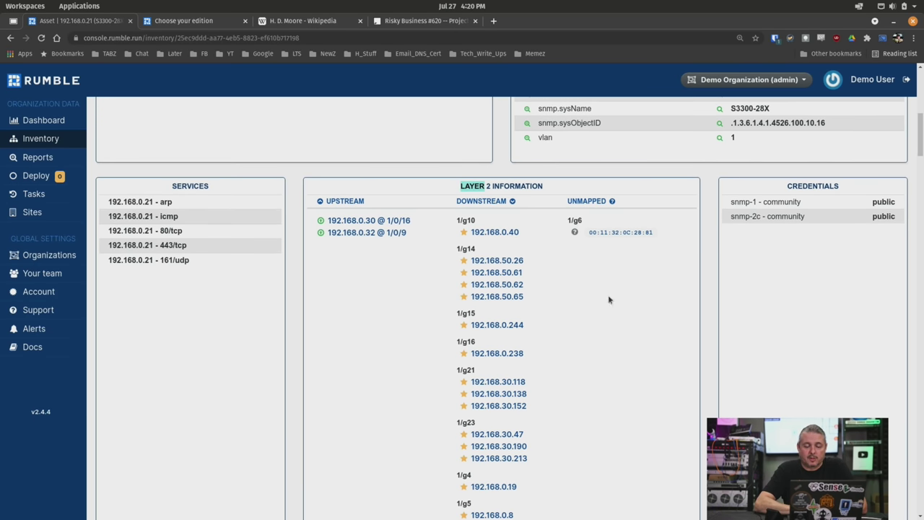
pyautogui.scroll(-5, 609, 299)
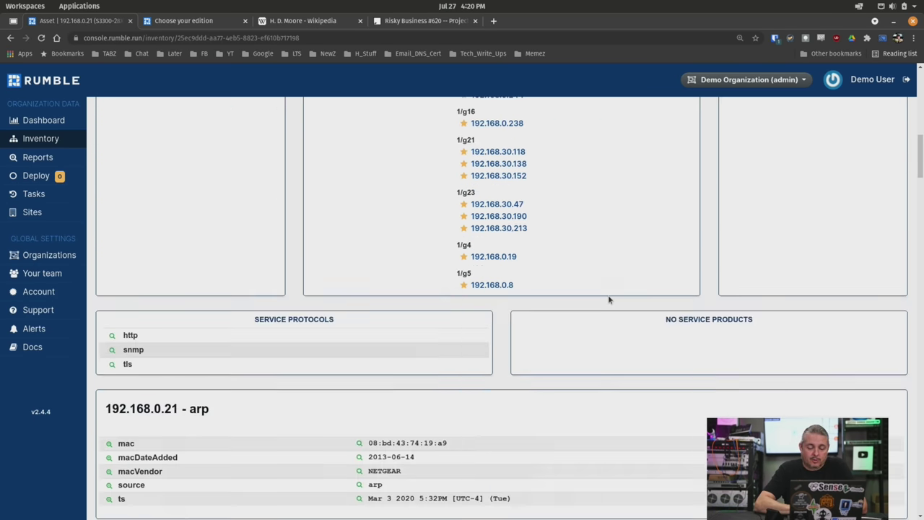
pyautogui.scroll(-14, 607, 299)
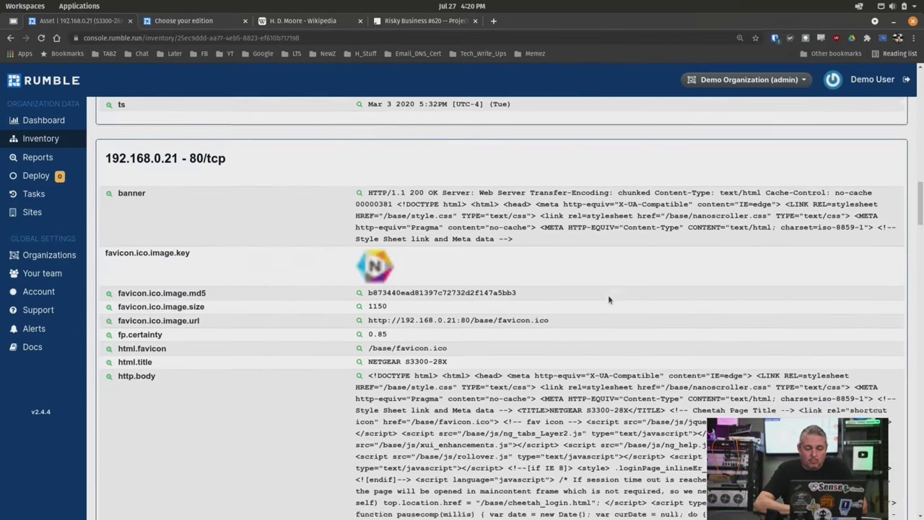
pyautogui.scroll(-10, 608, 299)
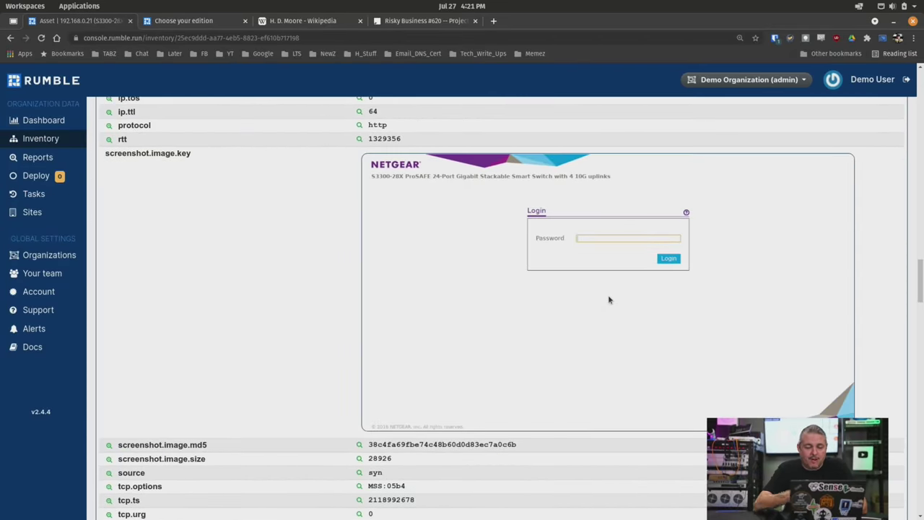
pyautogui.scroll(5, 608, 299)
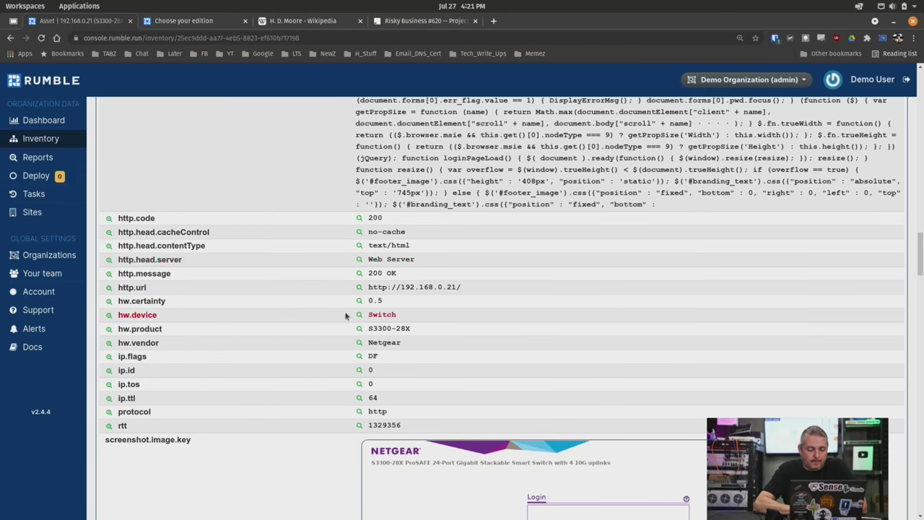
pyautogui.scroll(-10, 214, 313)
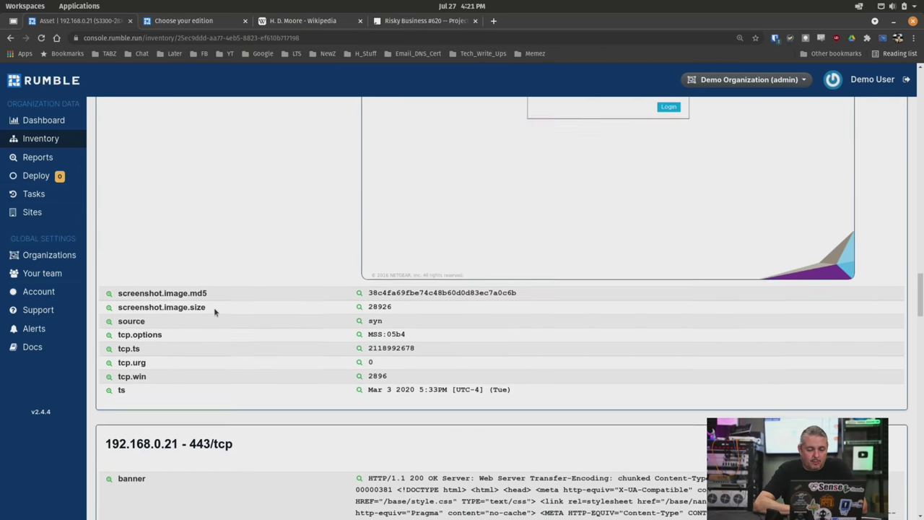
pyautogui.scroll(-15, 214, 312)
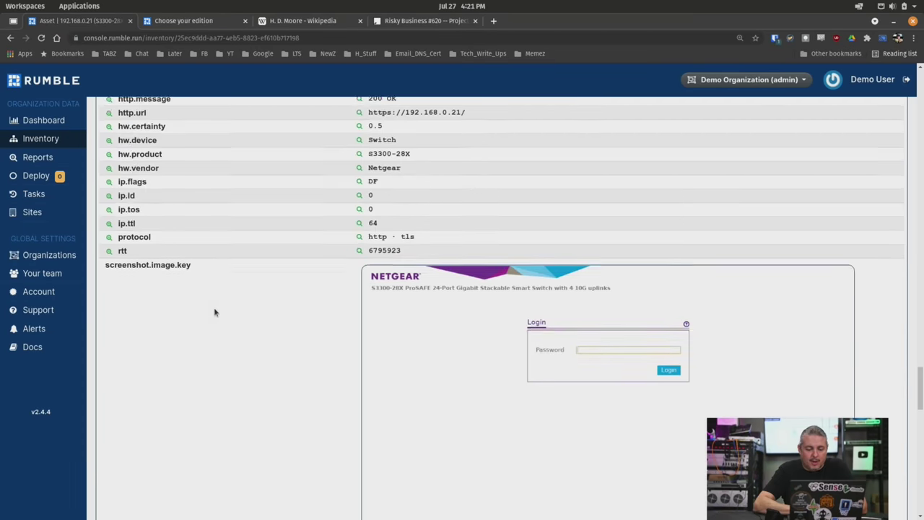
pyautogui.scroll(-15, 215, 311)
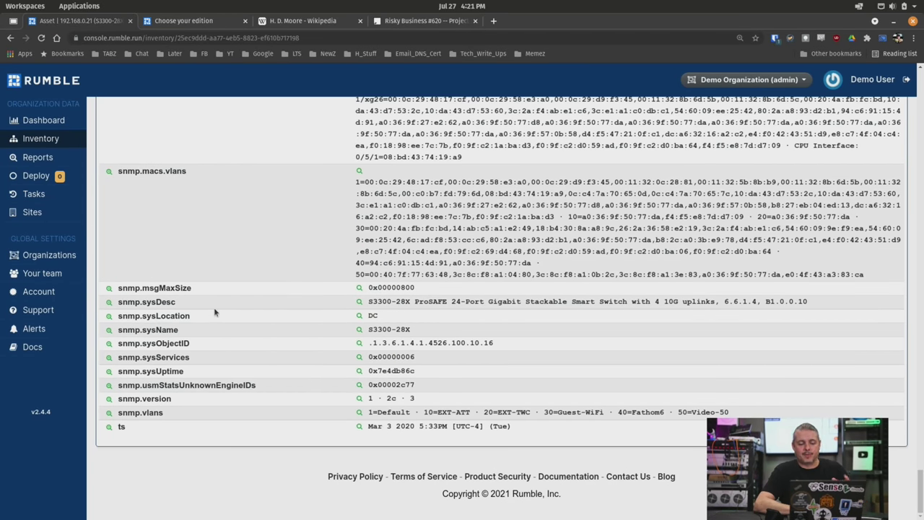
pyautogui.scroll(15, 213, 310)
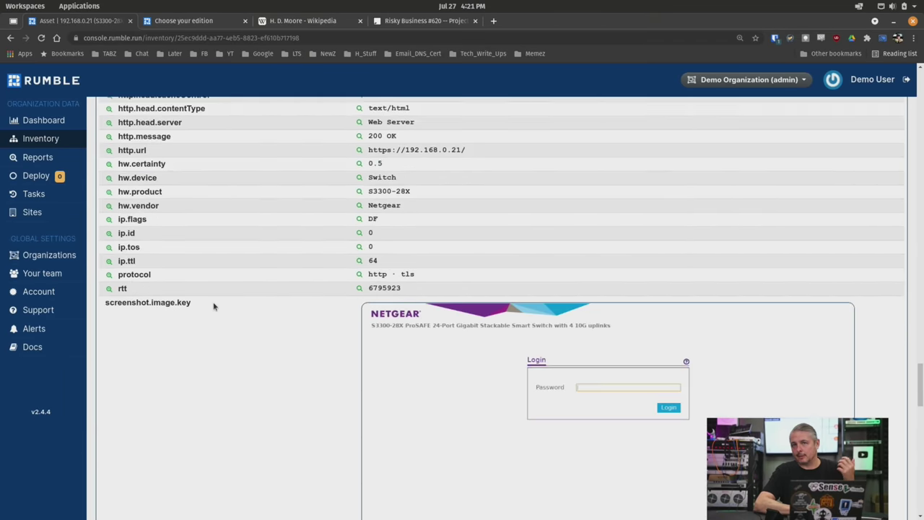
pyautogui.scroll(20, 213, 307)
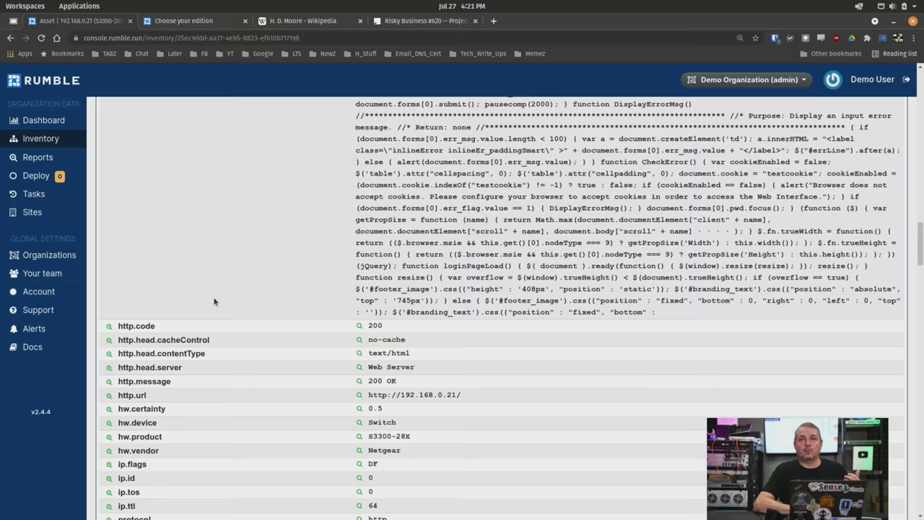
pyautogui.scroll(10, 213, 301)
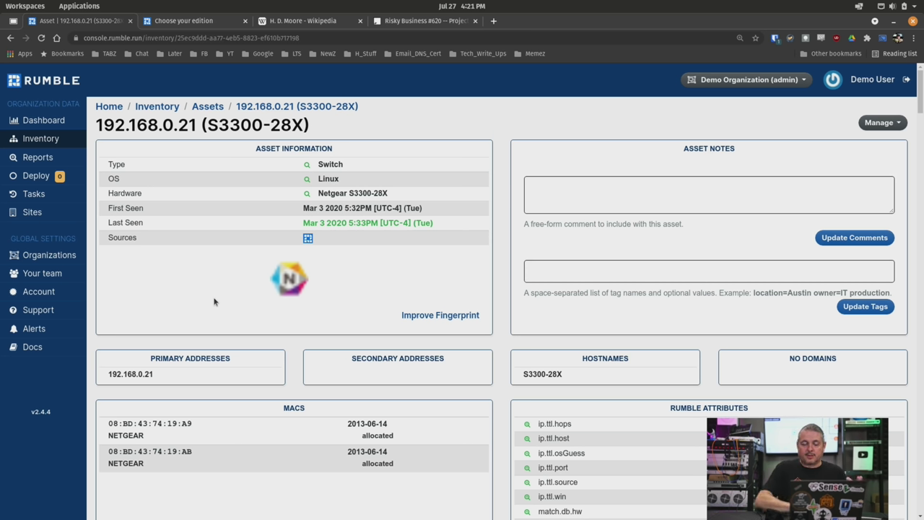
# - Filter the asset inventory by 'synology', finding the SURVEILLANCE and DATASETS NAS units
pyautogui.click(569, 205)
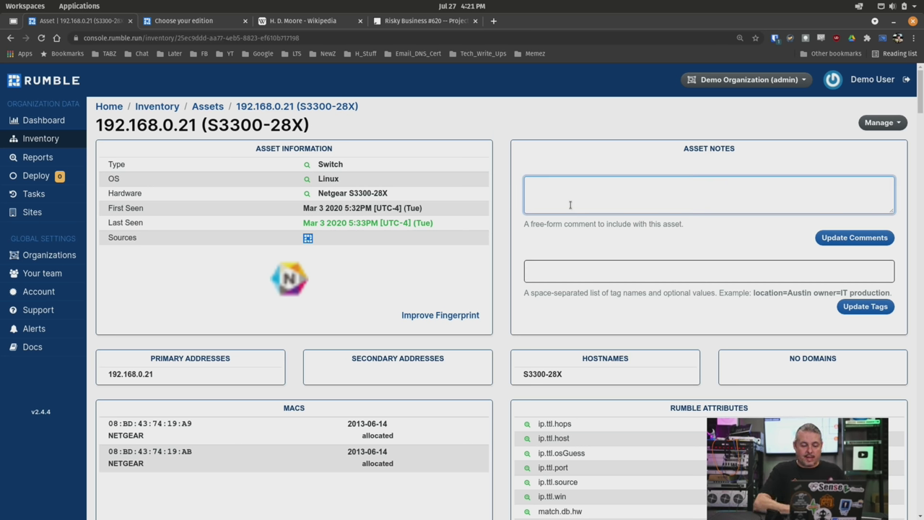
pyautogui.click(56, 142)
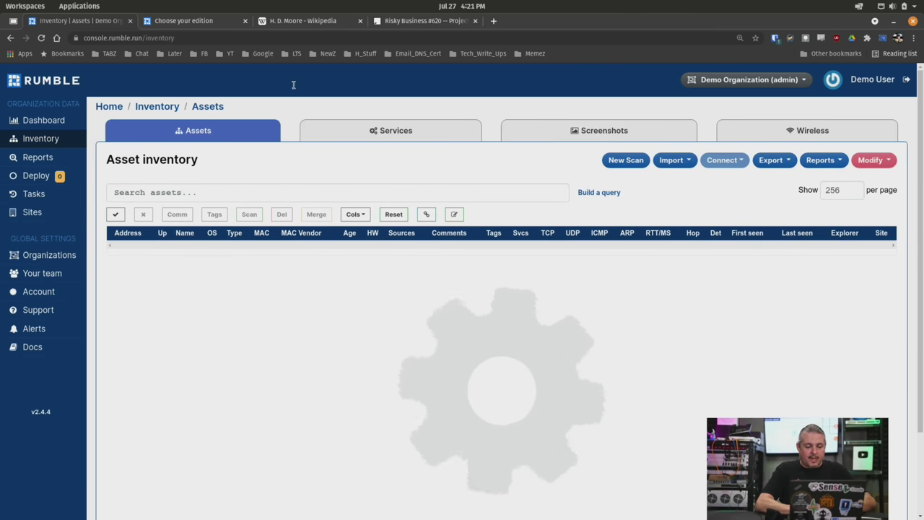
pyautogui.write('synolo')
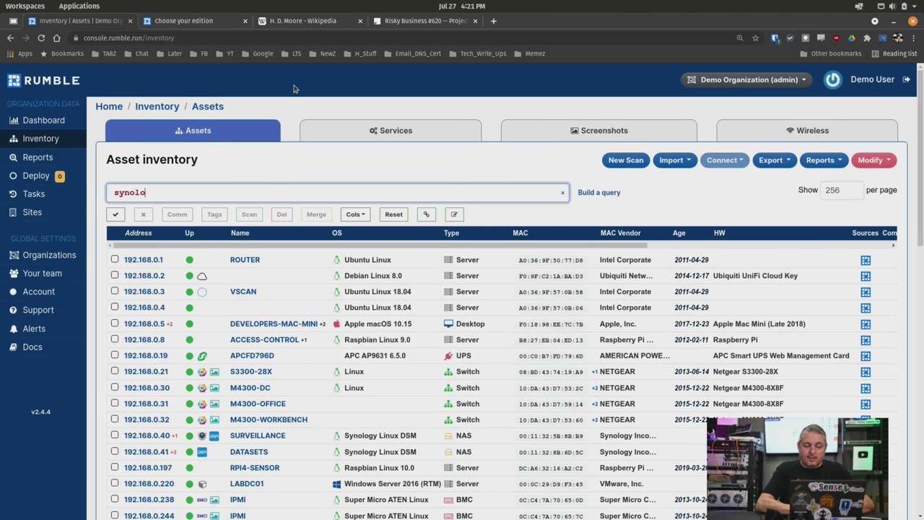
pyautogui.write('gy')
pyautogui.press('Return')
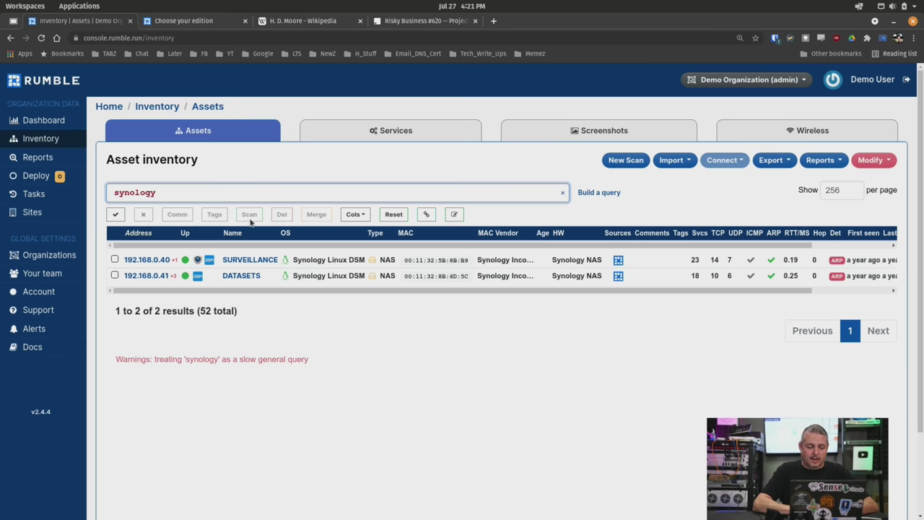
pyautogui.click(243, 266)
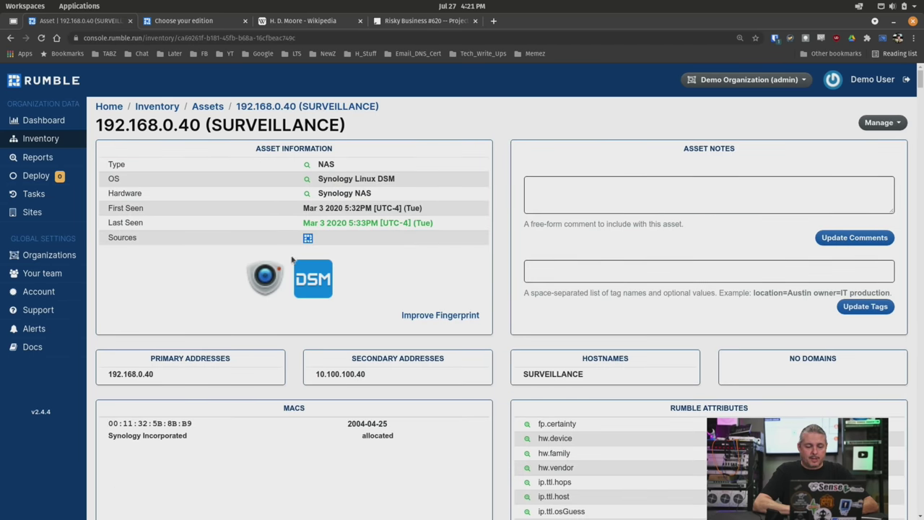
pyautogui.scroll(-2, 328, 281)
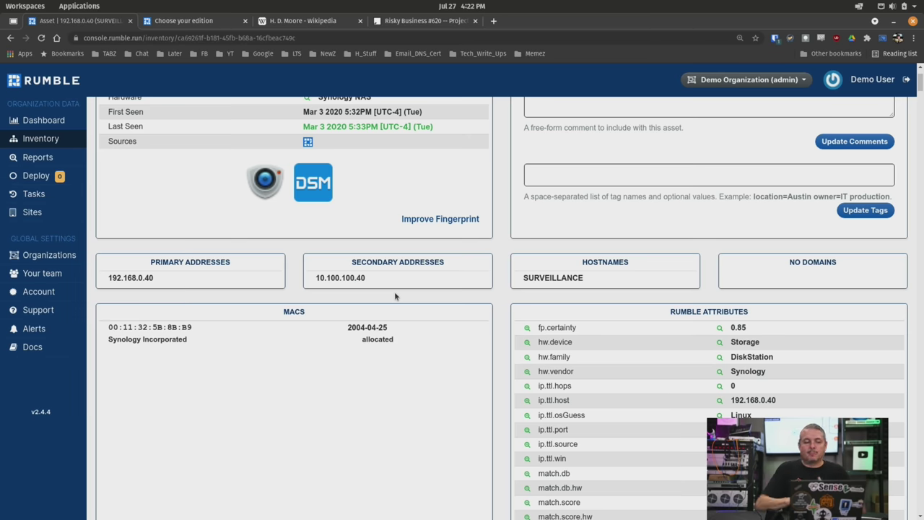
pyautogui.scroll(3, 395, 296)
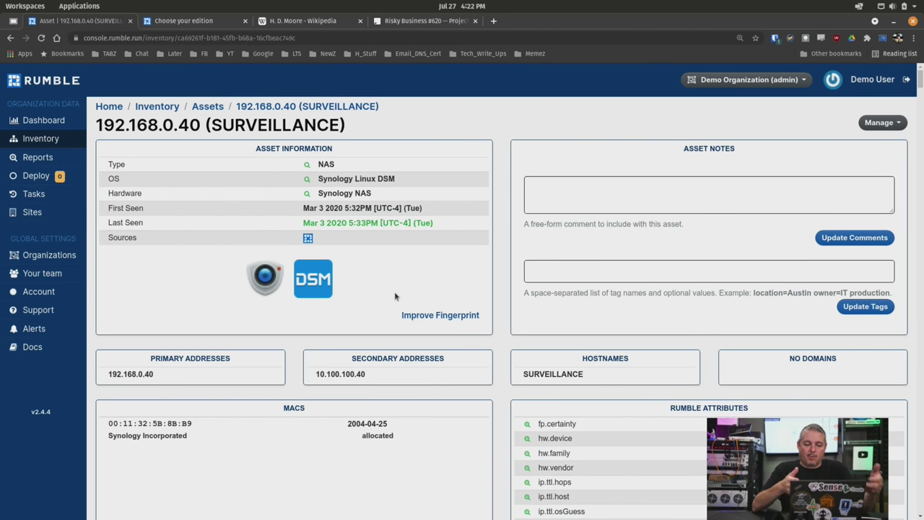
pyautogui.scroll(-3, 395, 296)
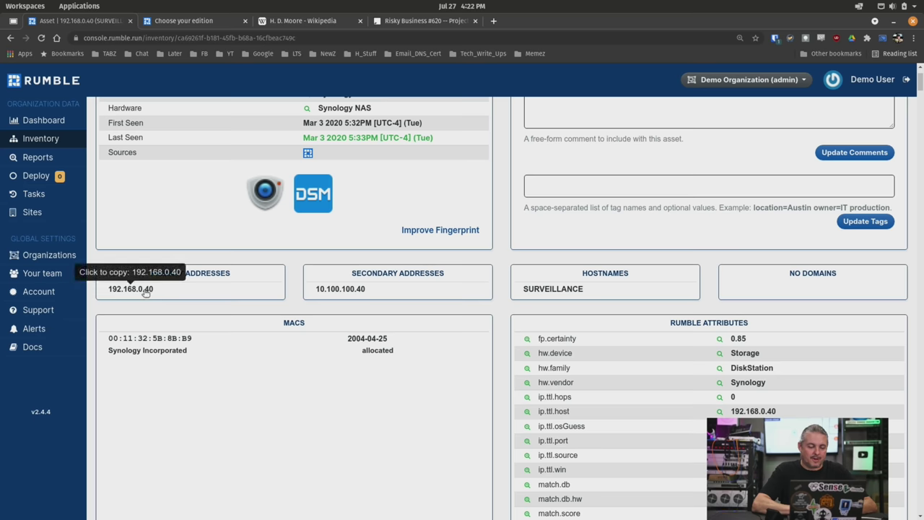
pyautogui.scroll(3, 306, 301)
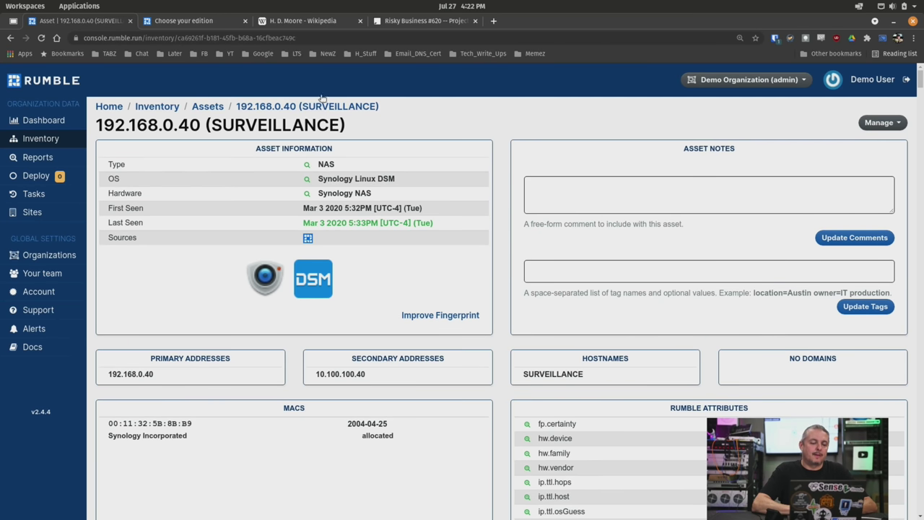
# - Return to the asset inventory and replace the synology search with a 'switch' filter
pyautogui.click(207, 107)
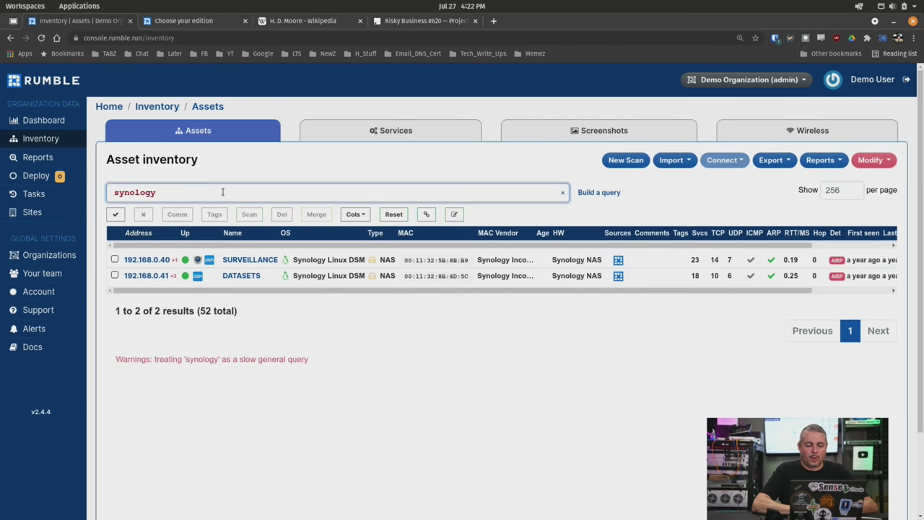
pyautogui.hotkey('ctrl', 'a')
pyautogui.press('BackSpace')
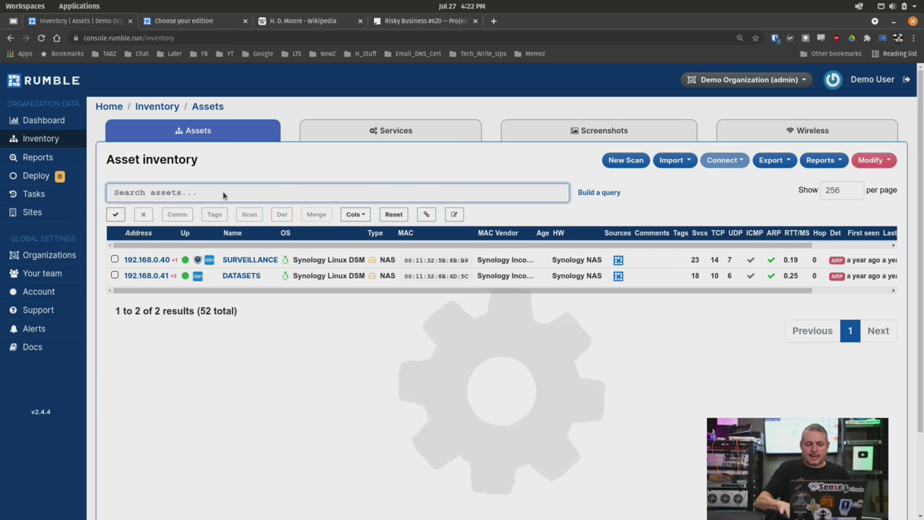
pyautogui.write('switch')
pyautogui.press('Return')
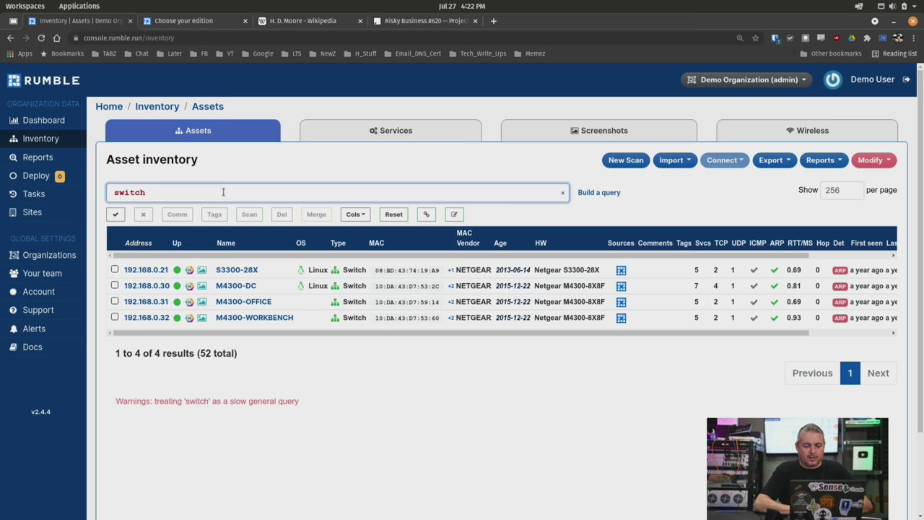
# - Try 'syn' and 'ssh' as asset search queries, then clear the search
pyautogui.hotkey('ctrl', 'a')
pyautogui.press('BackSpace')
pyautogui.write('syn')
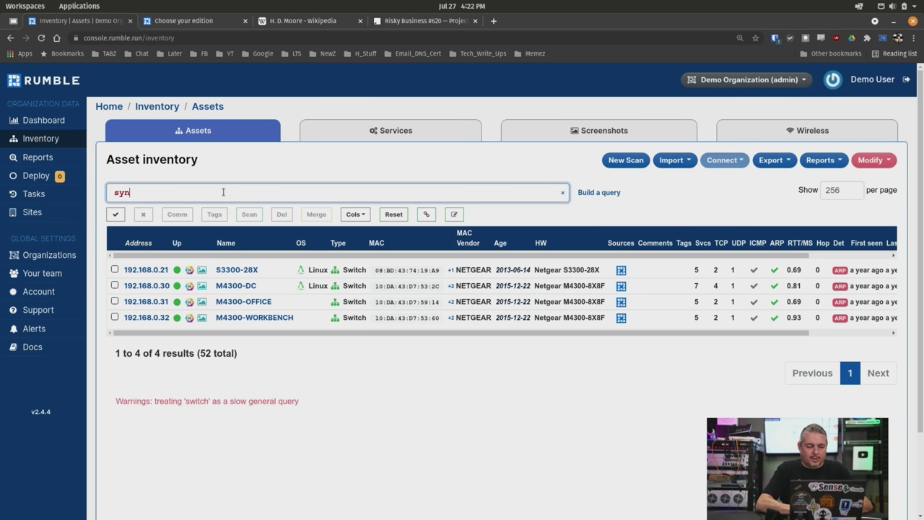
pyautogui.press('BackSpace')
pyautogui.press('BackSpace')
pyautogui.press('BackSpace')
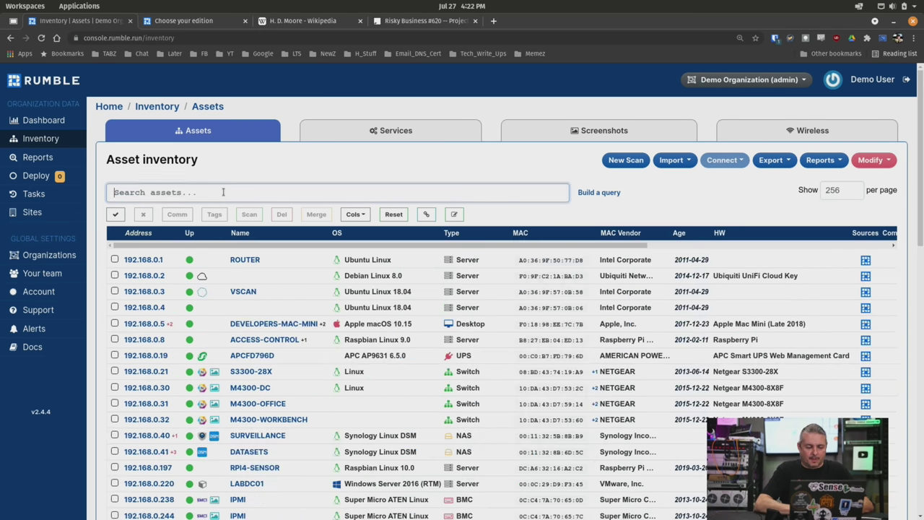
pyautogui.write('ssh')
pyautogui.press('BackSpace')
pyautogui.press('BackSpace')
pyautogui.press('BackSpace')
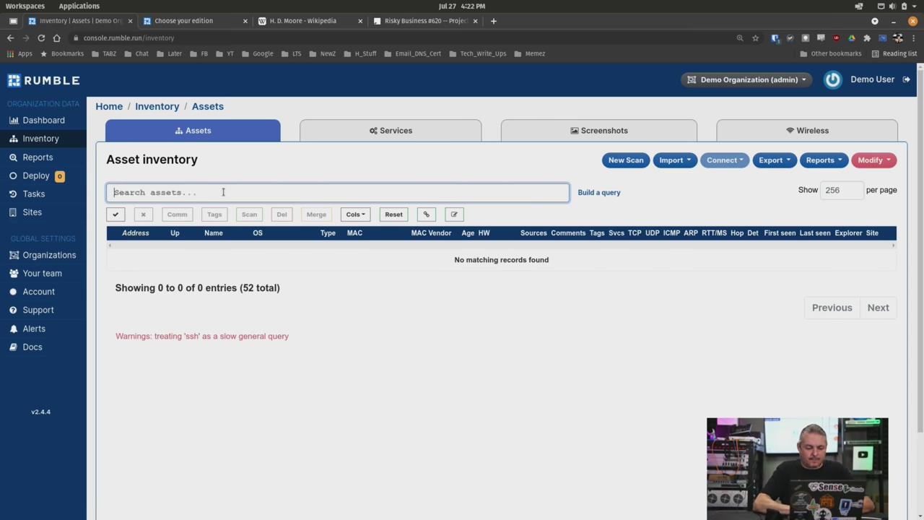
# - Switch to the service inventory and review the 21 ssh services on TCP port 22
pyautogui.click(418, 140)
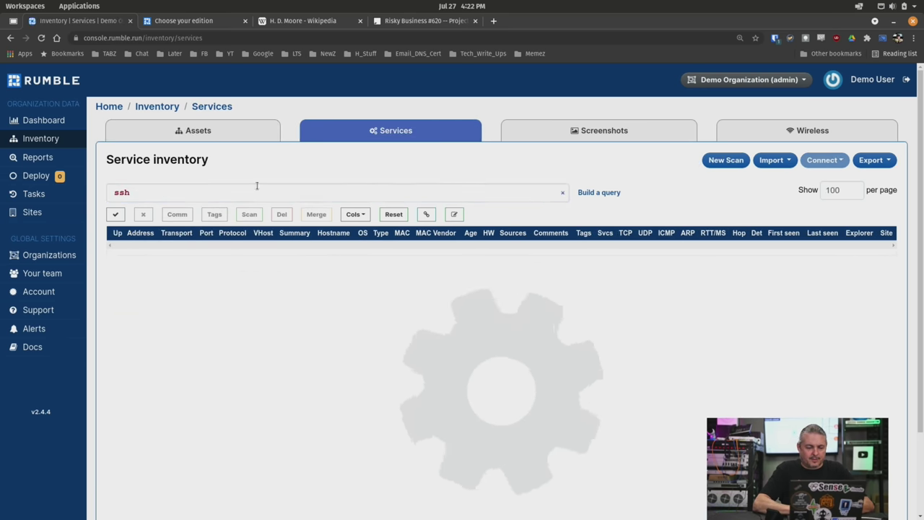
pyautogui.click(244, 192)
pyautogui.scroll(-5, 245, 192)
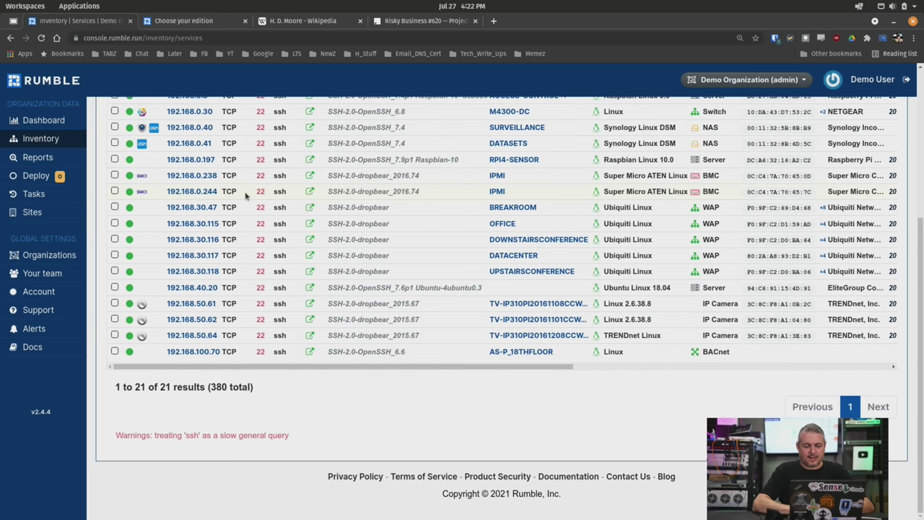
pyautogui.scroll(4, 304, 238)
pyautogui.scroll(-1, 350, 281)
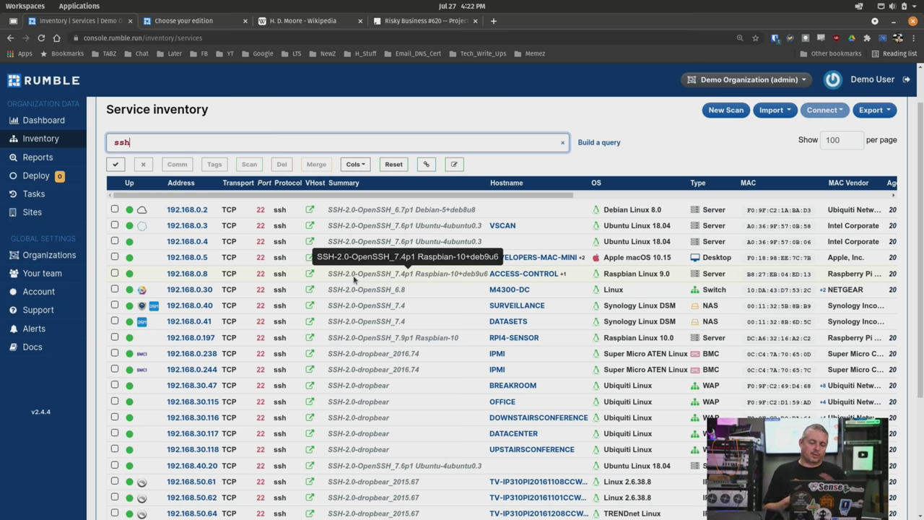
pyautogui.scroll(1, 354, 279)
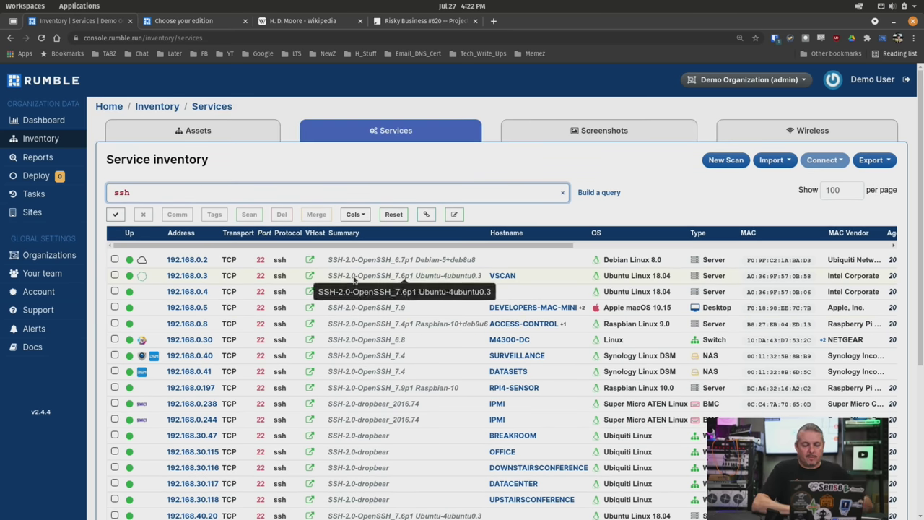
# - Open the Coverage report under Reports and scroll through its RFC 1918 coverage maps
pyautogui.click(33, 156)
pyautogui.click(526, 135)
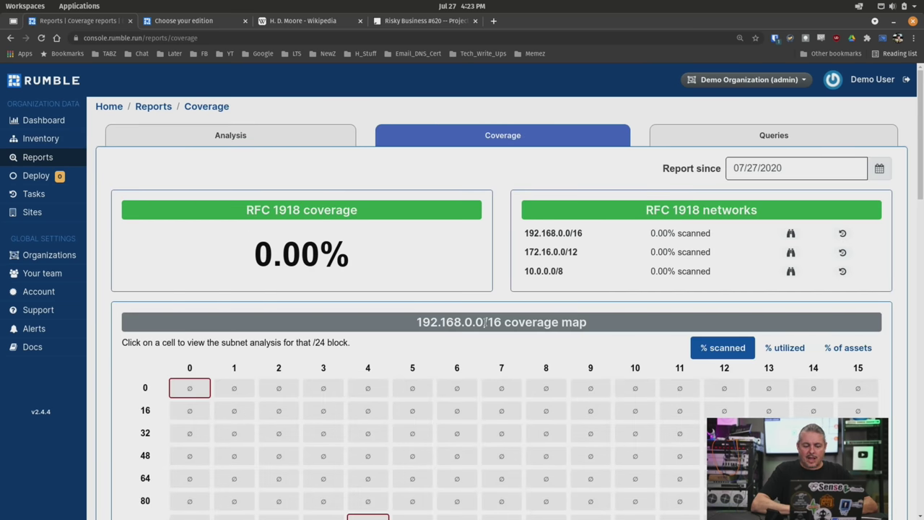
pyautogui.scroll(-10, 485, 323)
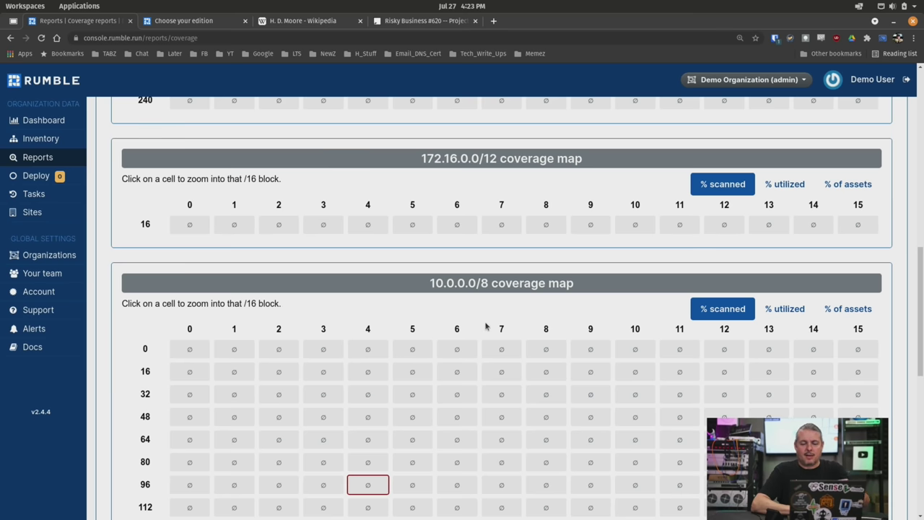
pyautogui.scroll(-7, 485, 326)
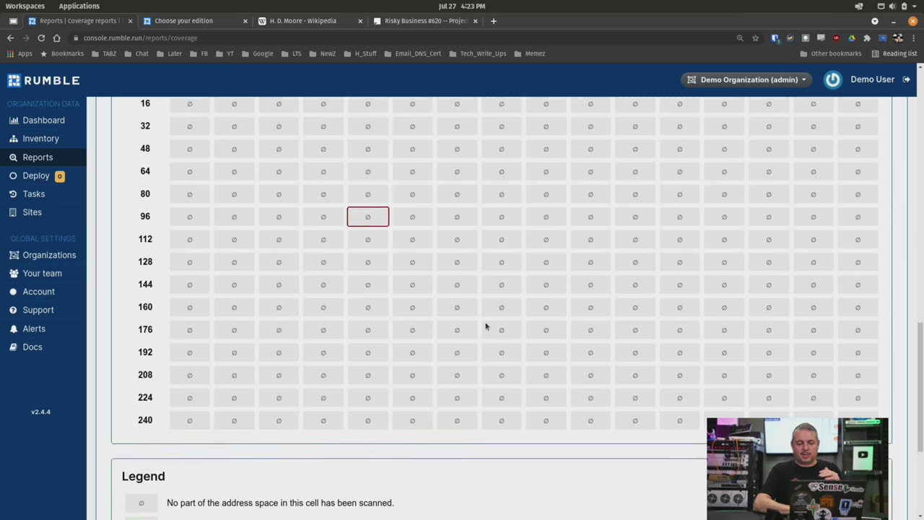
pyautogui.scroll(17, 485, 327)
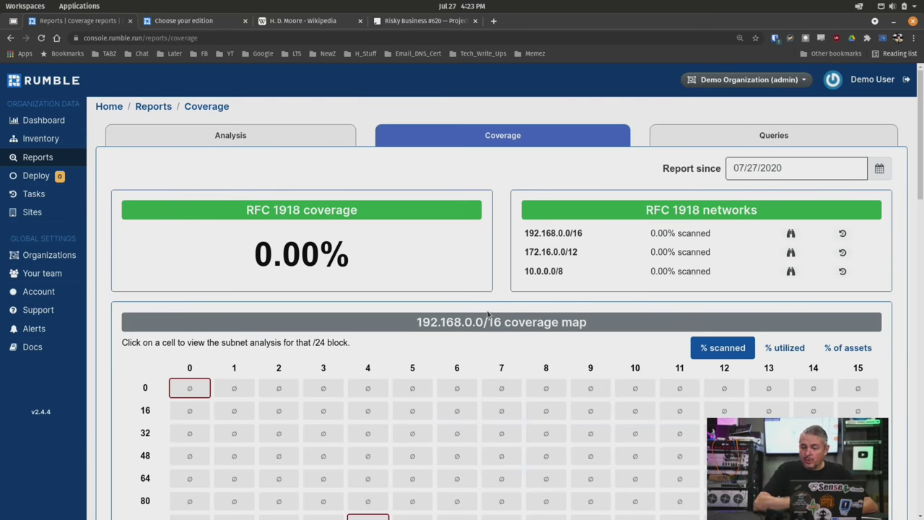
pyautogui.click(751, 80)
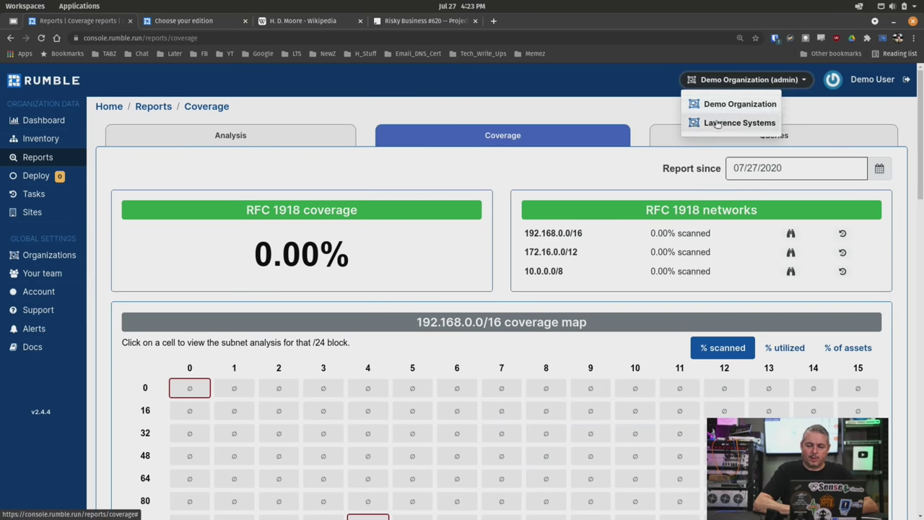
pyautogui.click(717, 123)
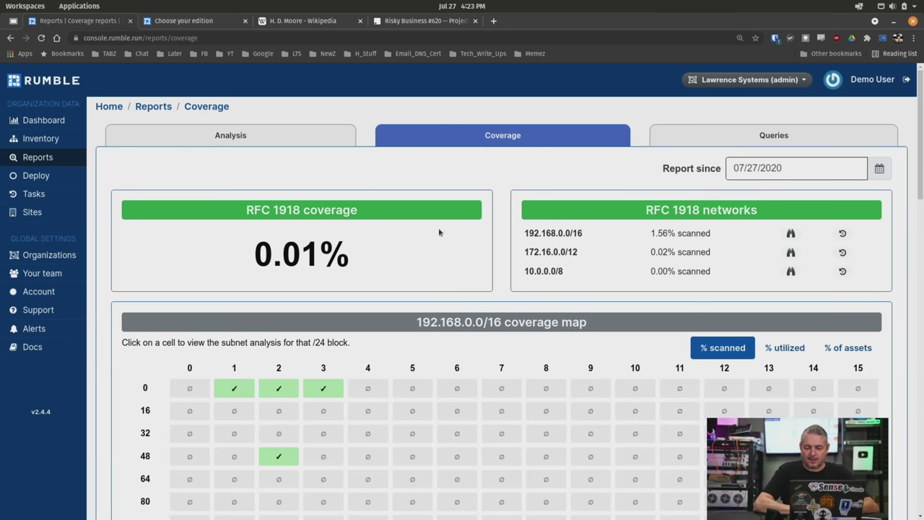
pyautogui.moveTo(637, 255); pyautogui.dragTo(720, 257)
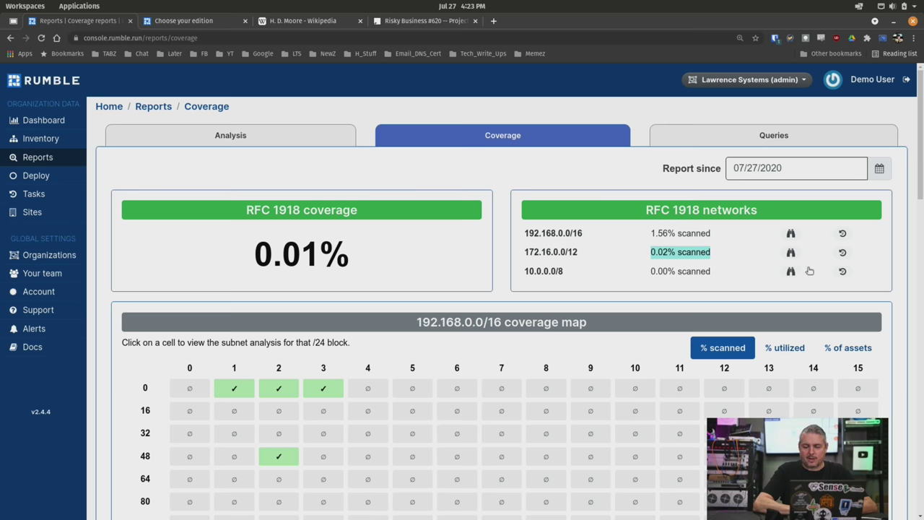
pyautogui.moveTo(526, 252); pyautogui.dragTo(598, 252)
pyautogui.scroll(-2, 598, 252)
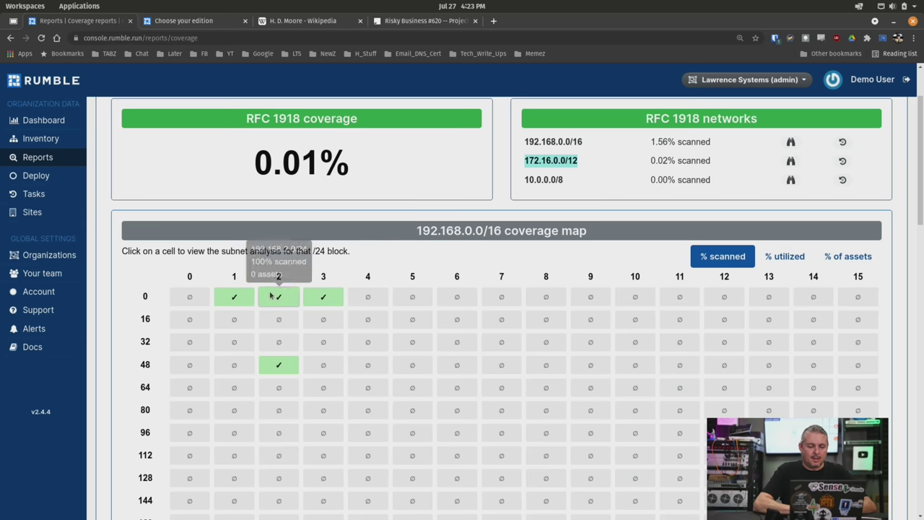
pyautogui.moveTo(228, 294)
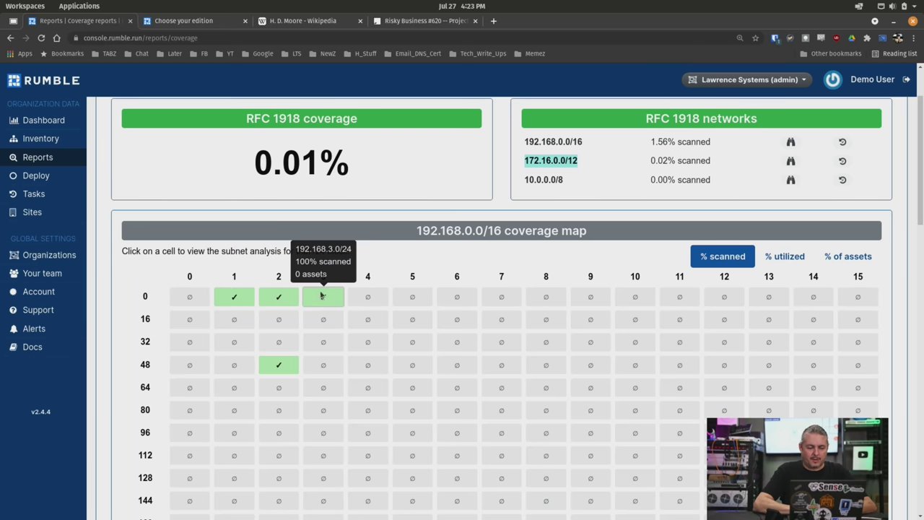
pyautogui.scroll(-15, 302, 381)
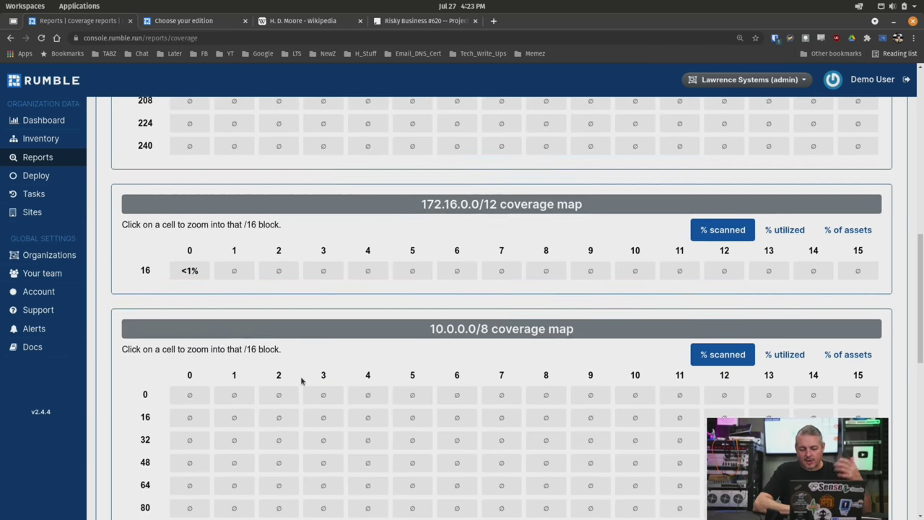
pyautogui.scroll(15, 302, 381)
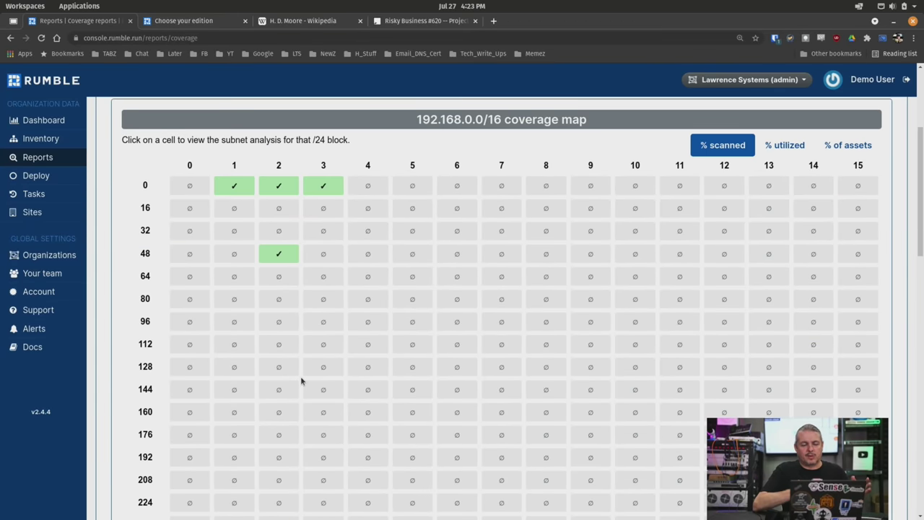
pyautogui.scroll(3, 301, 381)
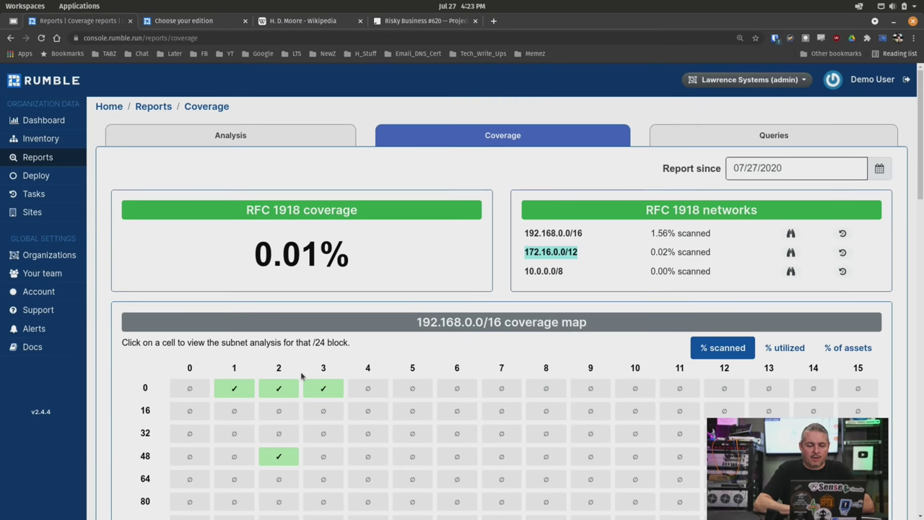
# - Run the built-in 'JARM: Malicious Endpoints' query from the Queries list
pyautogui.click(740, 141)
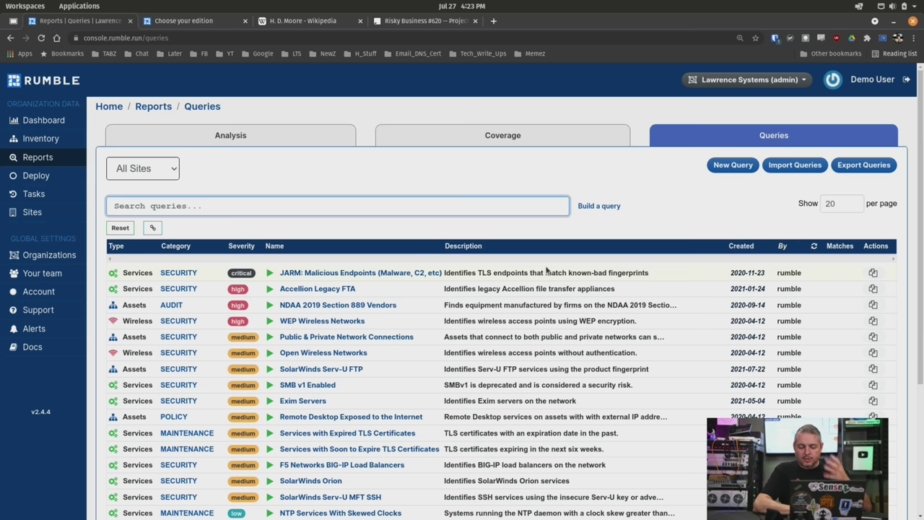
pyautogui.scroll(-2, 547, 269)
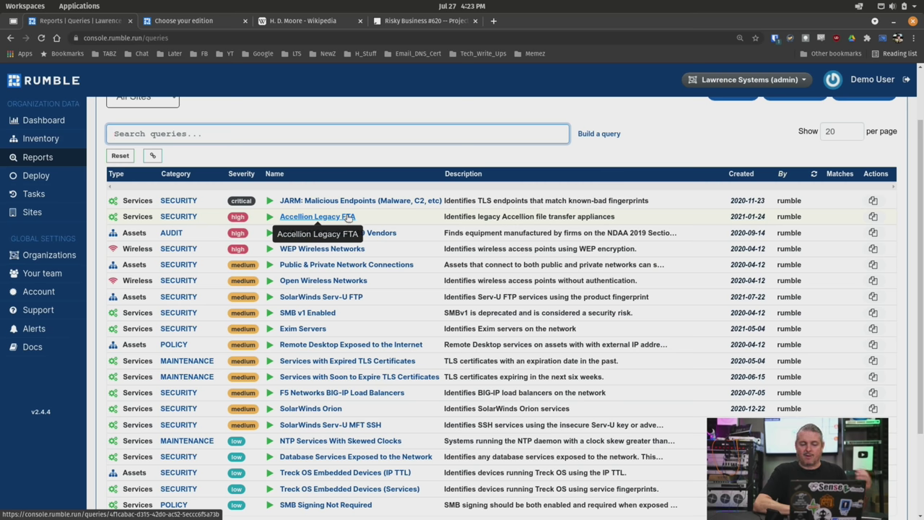
pyautogui.click(269, 201)
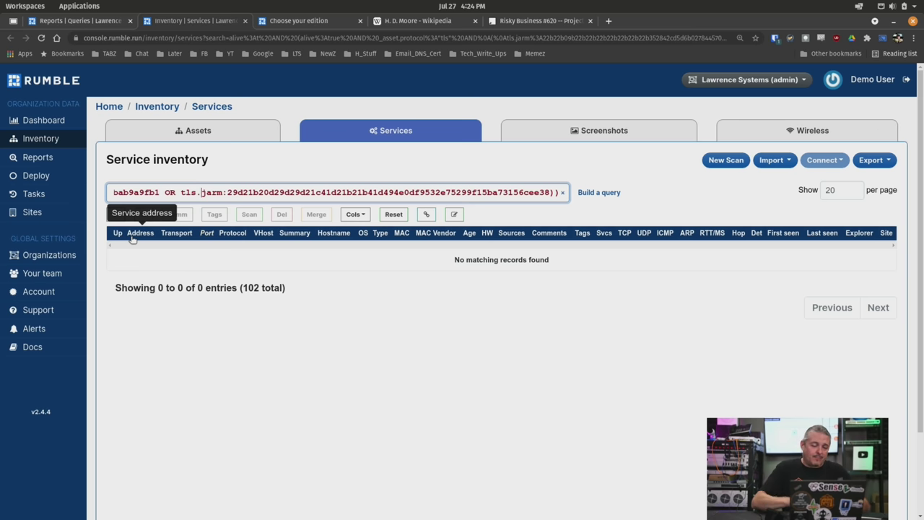
# - Clear the service search, switch to Demo Organization, and open its Reports analysis page
pyautogui.click(561, 192)
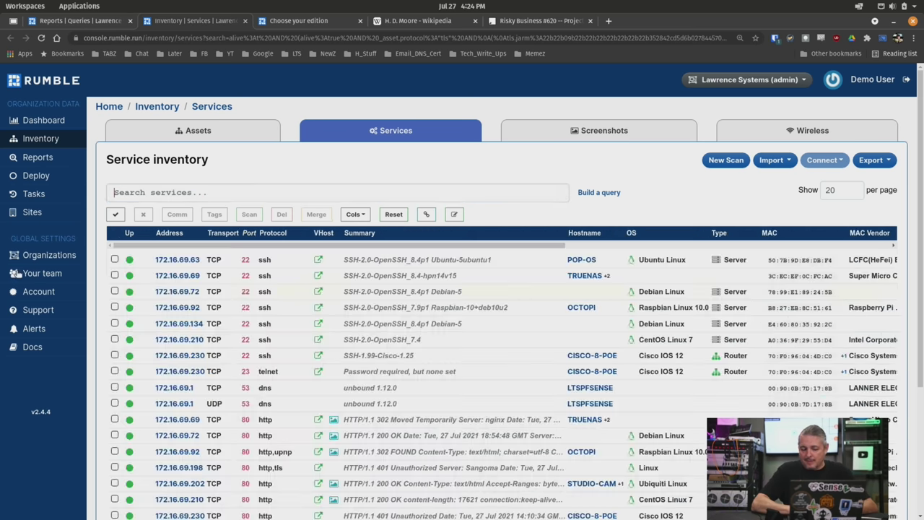
pyautogui.scroll(-3, 147, 284)
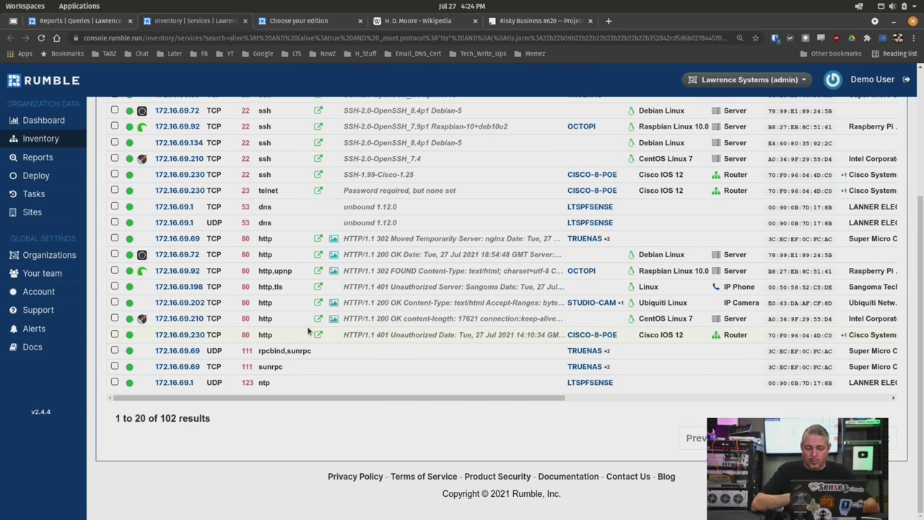
pyautogui.scroll(3, 307, 331)
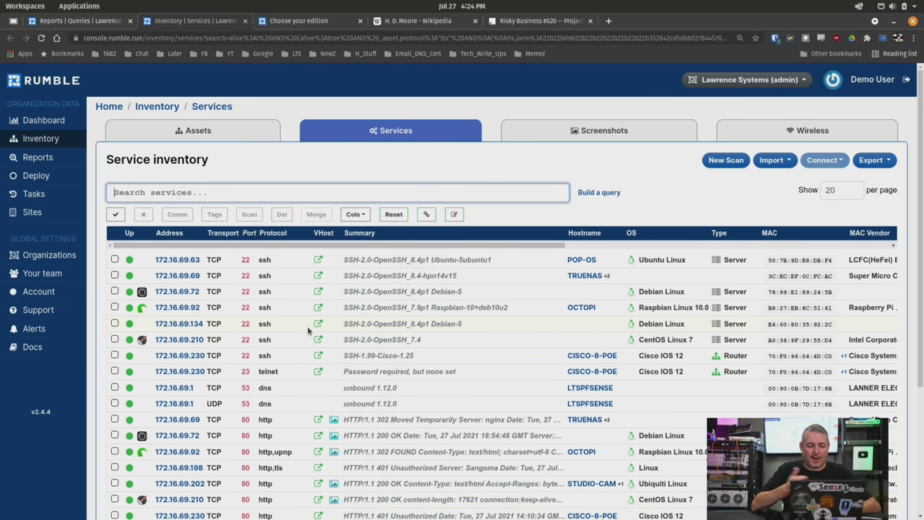
pyautogui.click(744, 80)
pyautogui.click(742, 105)
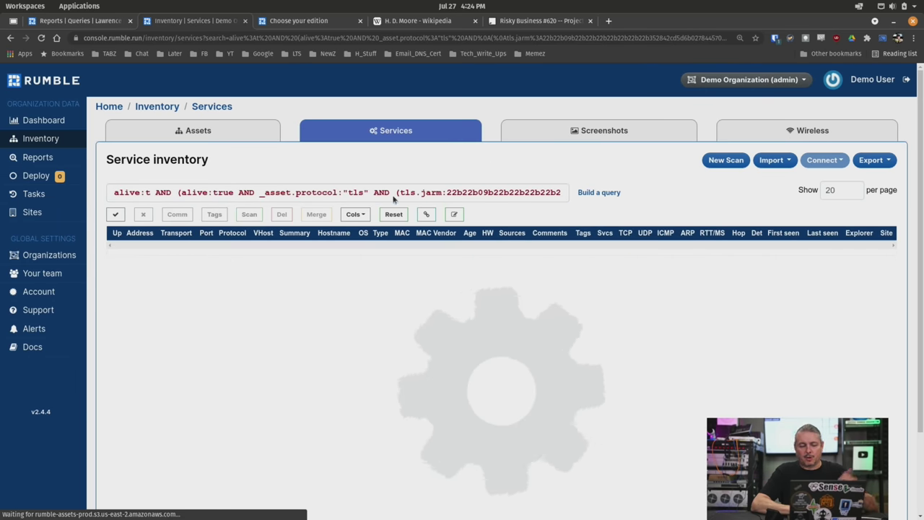
pyautogui.click(38, 157)
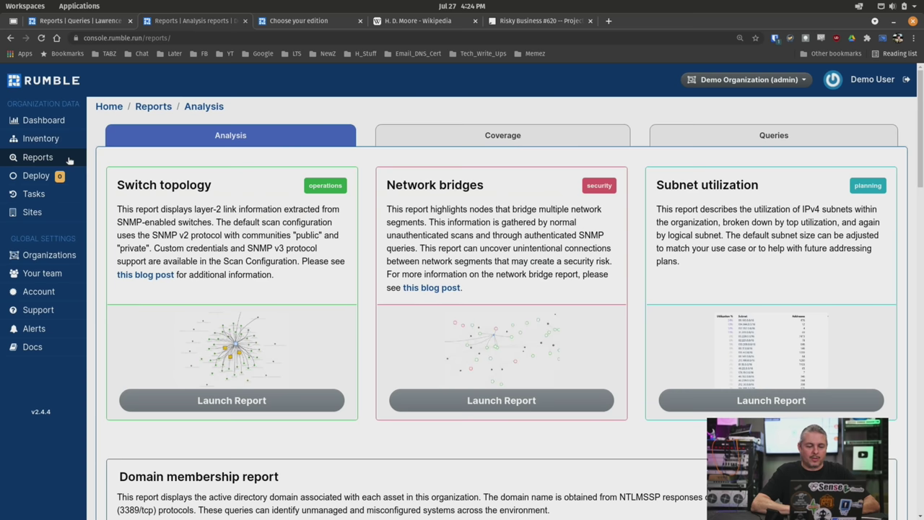
# - Launch the Network bridges report and zoom its subnet graph in and out
pyautogui.click(488, 399)
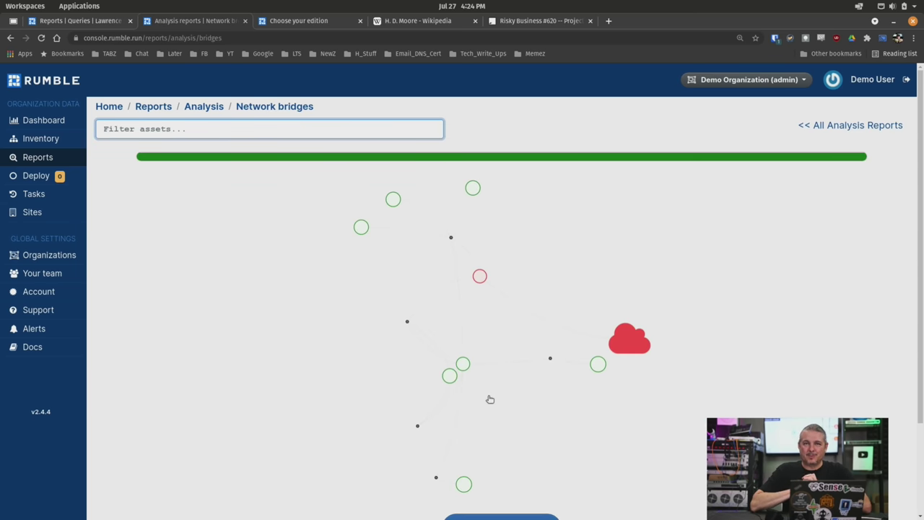
pyautogui.scroll(3, 490, 400)
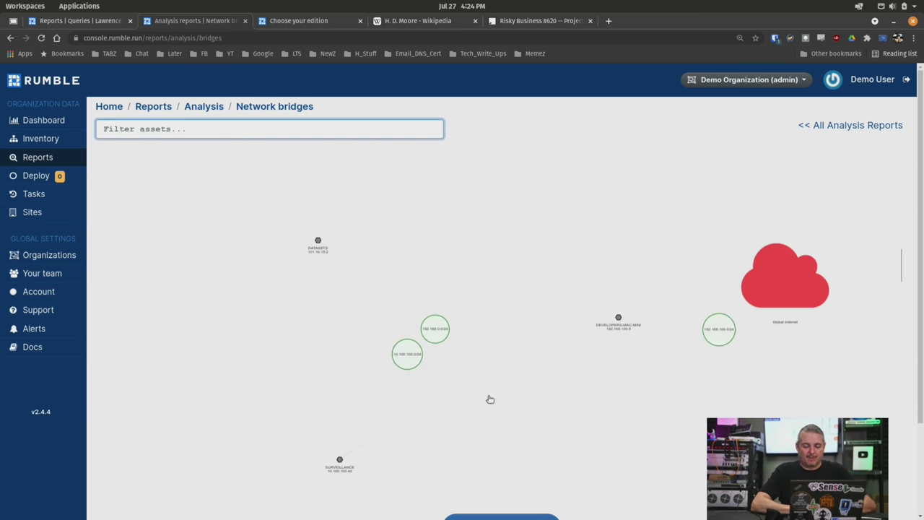
pyautogui.scroll(-1, 489, 399)
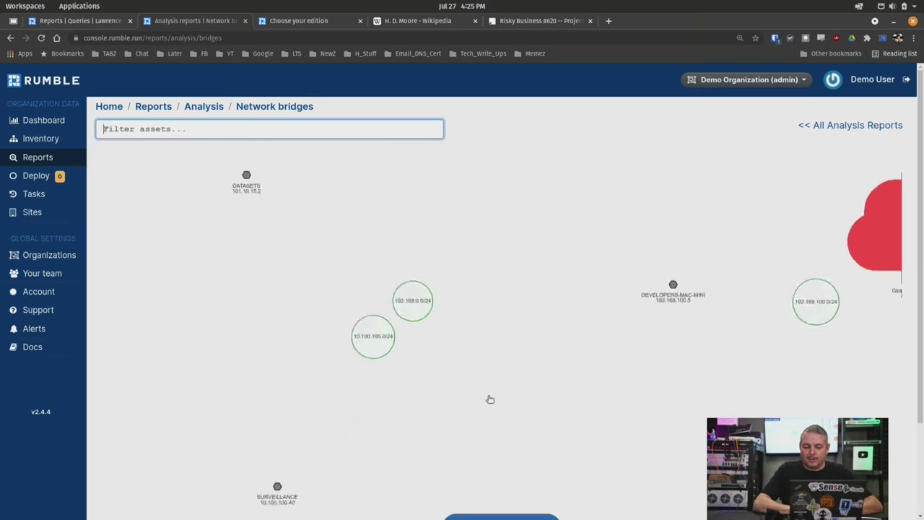
pyautogui.scroll(3, 489, 399)
pyautogui.scroll(-3, 554, 341)
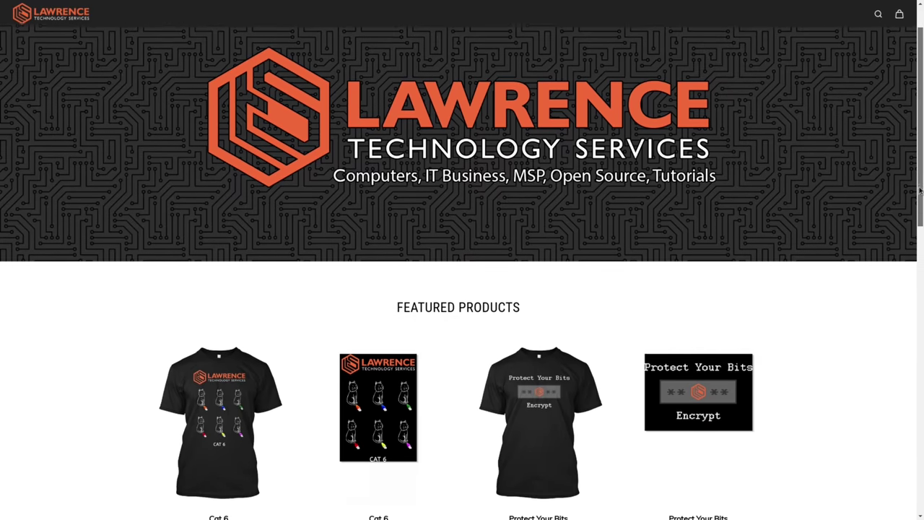
# - View the Cat 6 Premium Tee page, then read the 'DNS Malware Filtering Compared' forum replies
pyautogui.moveTo(915, 218); pyautogui.dragTo(905, 289)
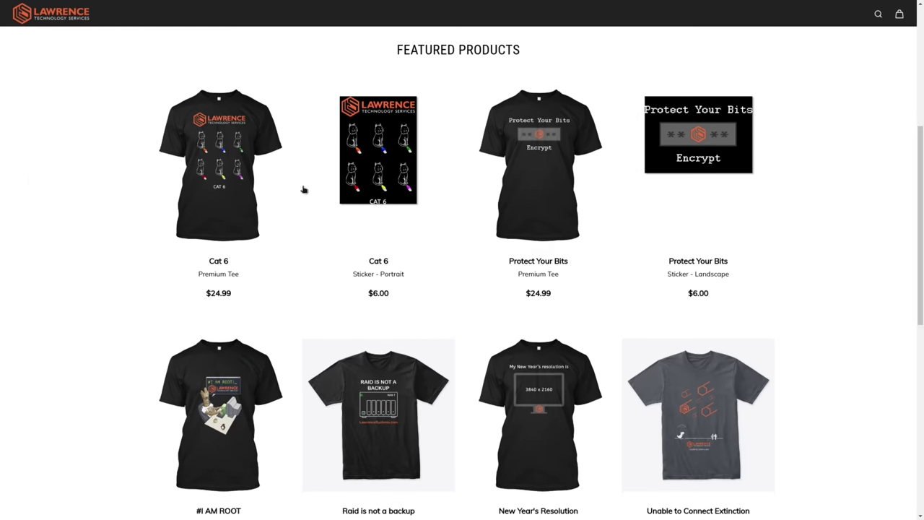
pyautogui.click(226, 152)
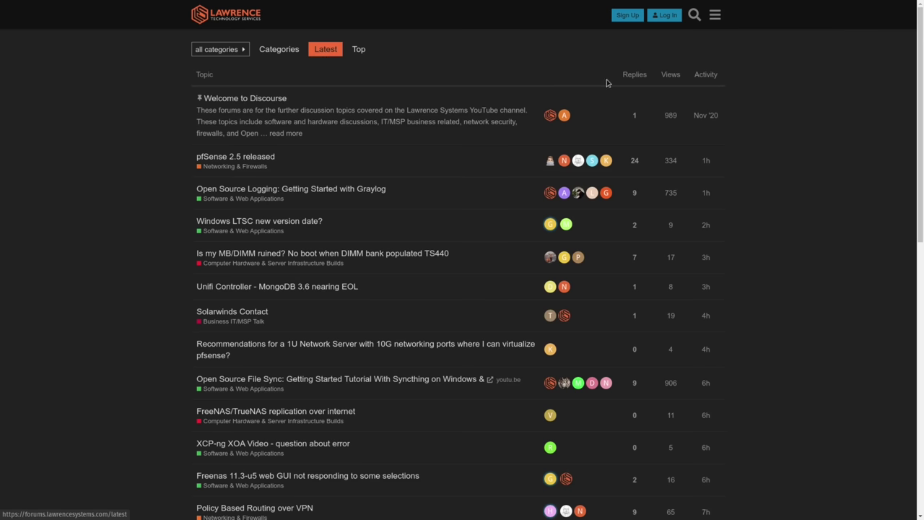
pyautogui.click(694, 16)
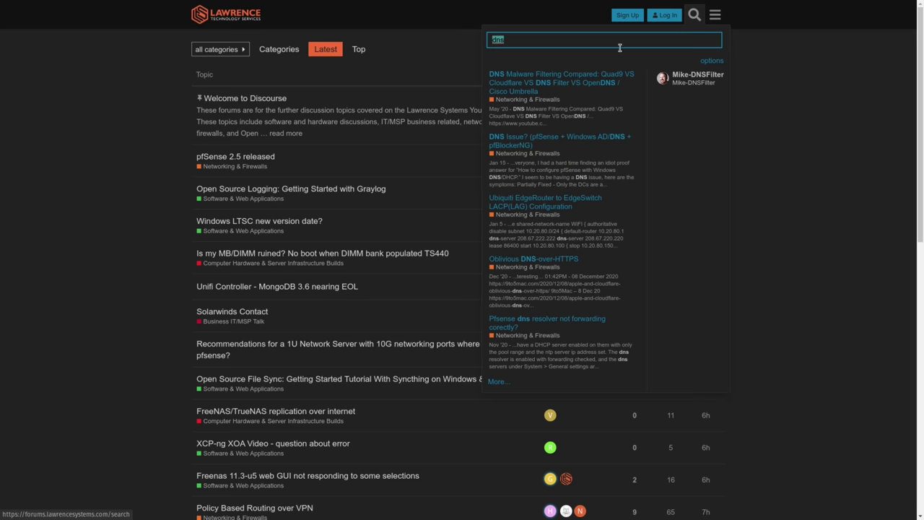
pyautogui.click(584, 76)
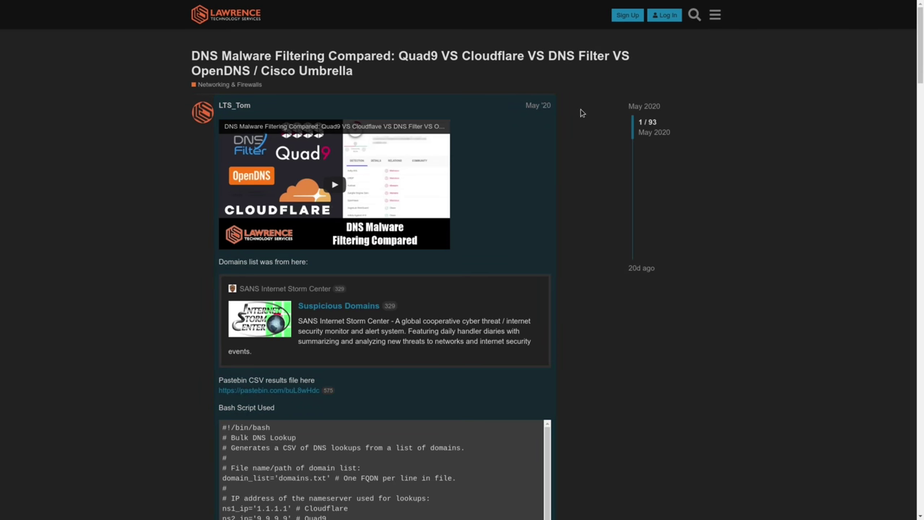
pyautogui.scroll(-8, 596, 180)
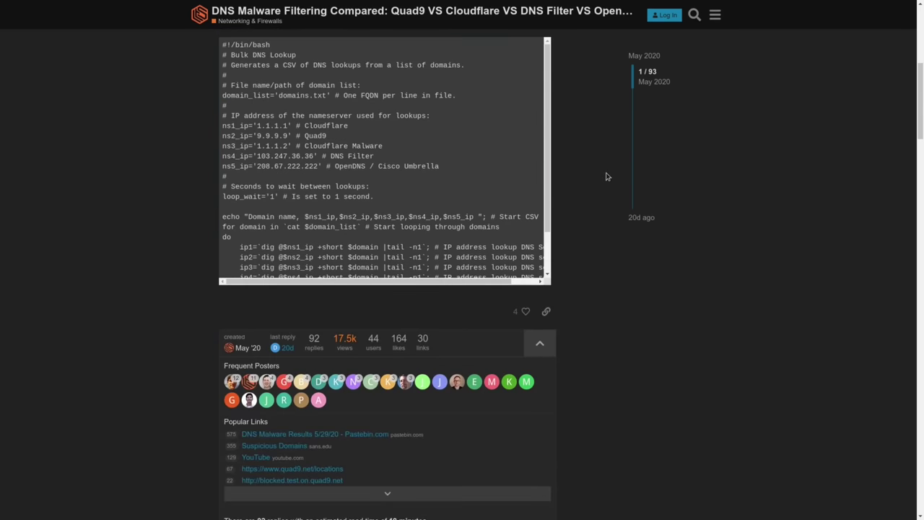
pyautogui.scroll(-6, 607, 177)
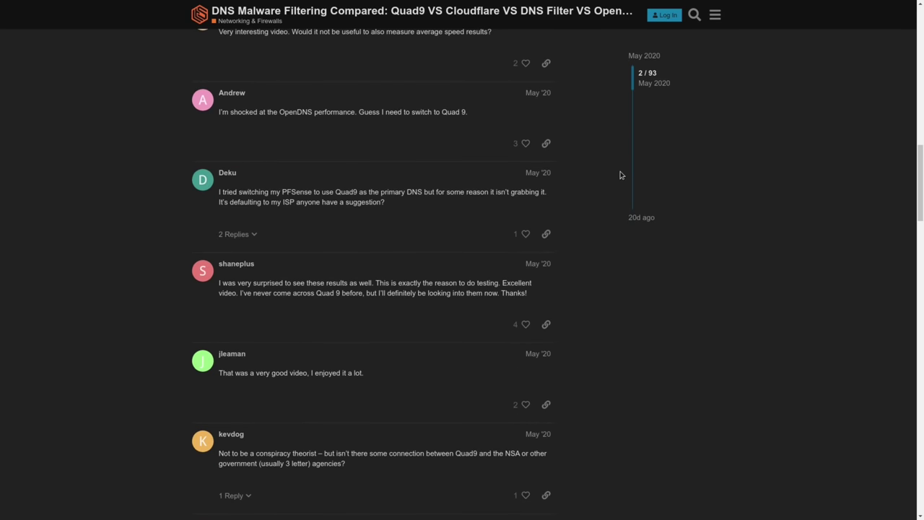